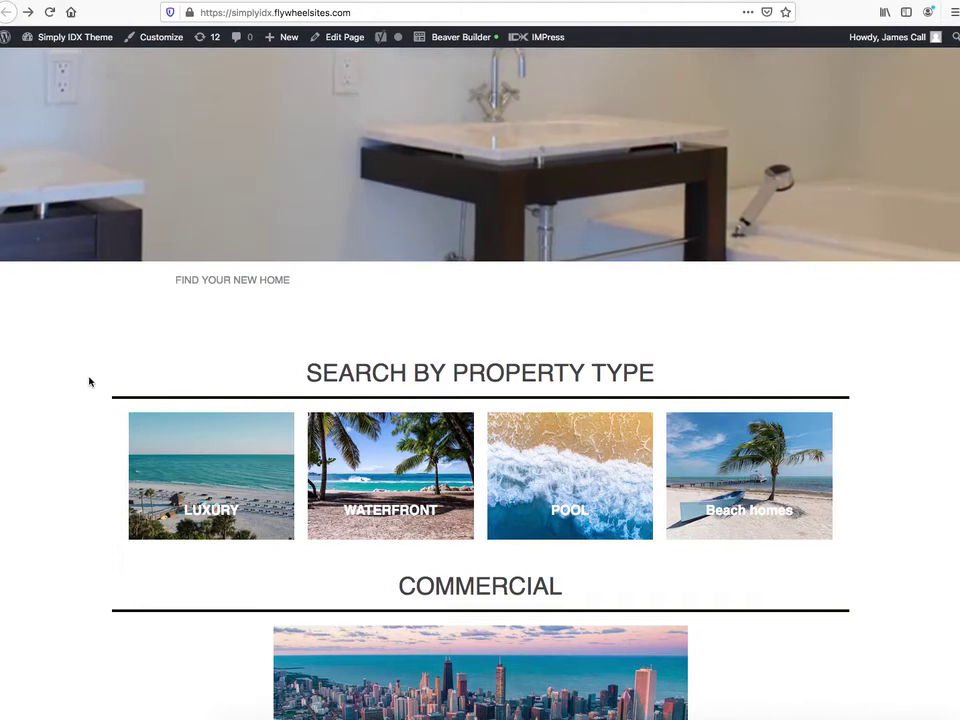
Step: Measure the pixel size of the LUXURY tile under Search by Property Type with a screen-capture selection
scroll(88, 381, down, 2)
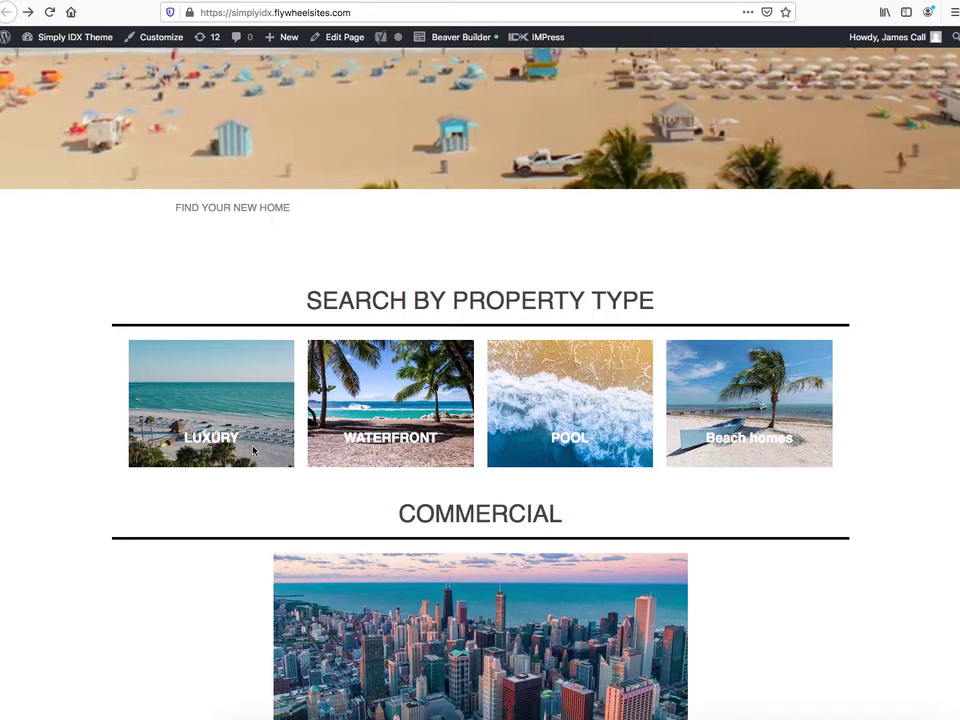
key(super+shift+4)
drag(127, 341, 293, 468)
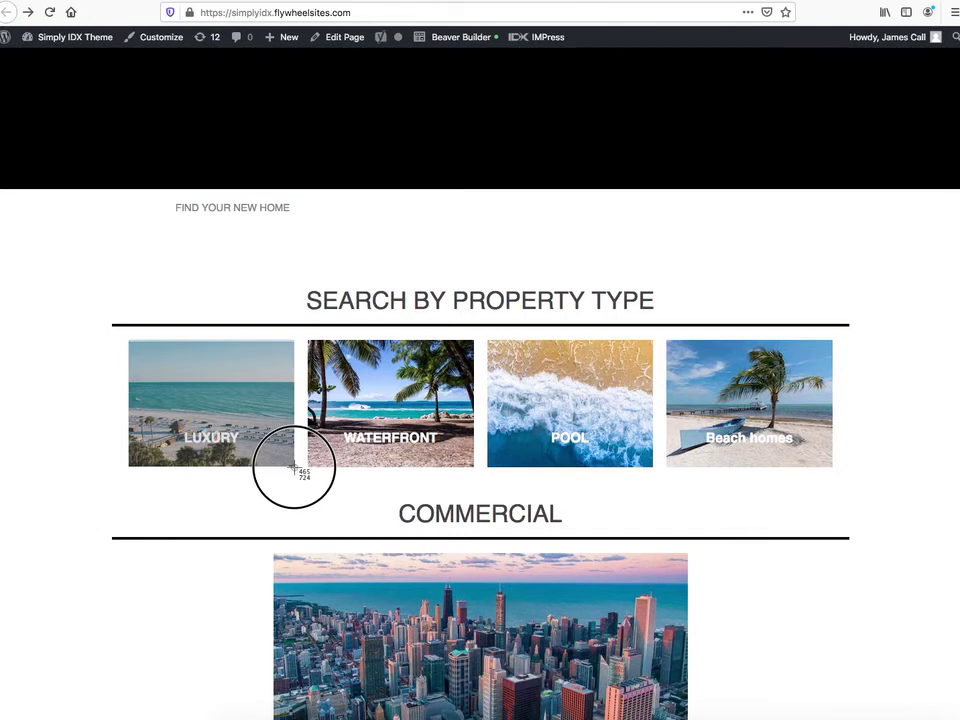
drag(293, 468, 294, 468)
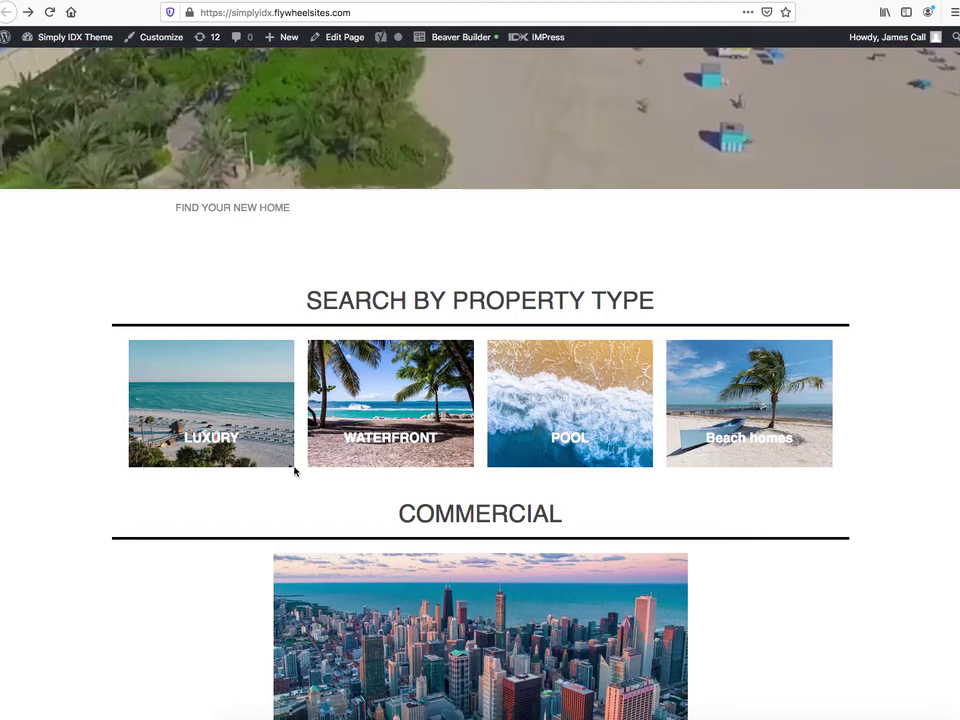
click(72, 355)
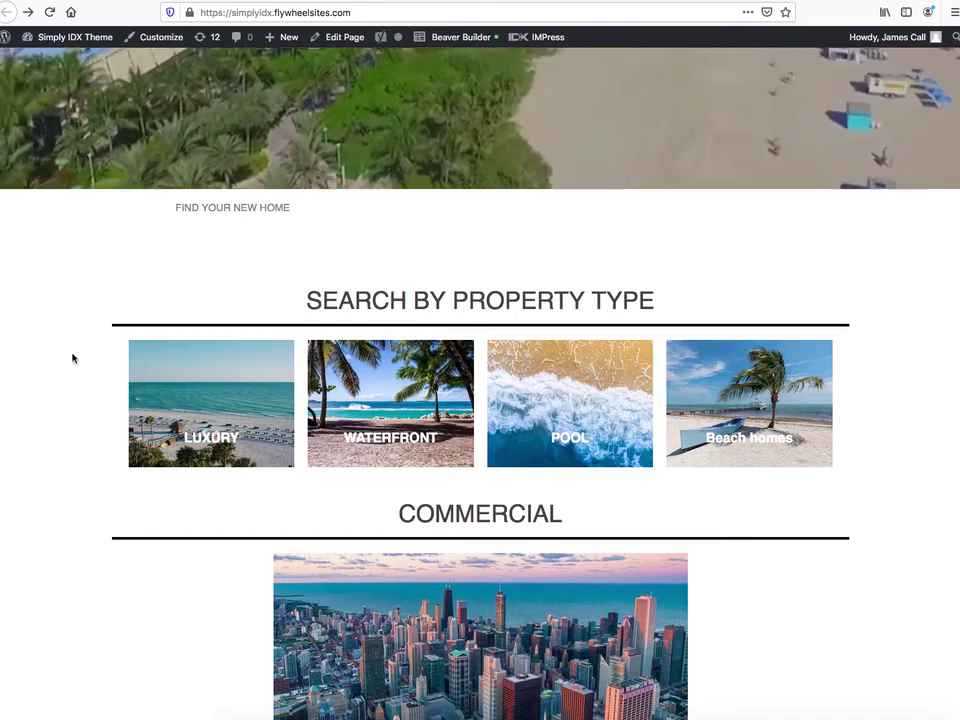
Step: Open the LUXURY tile's background image on its own, inspect its file name in the address and zoom it to full size
right_click(171, 360)
click(189, 364)
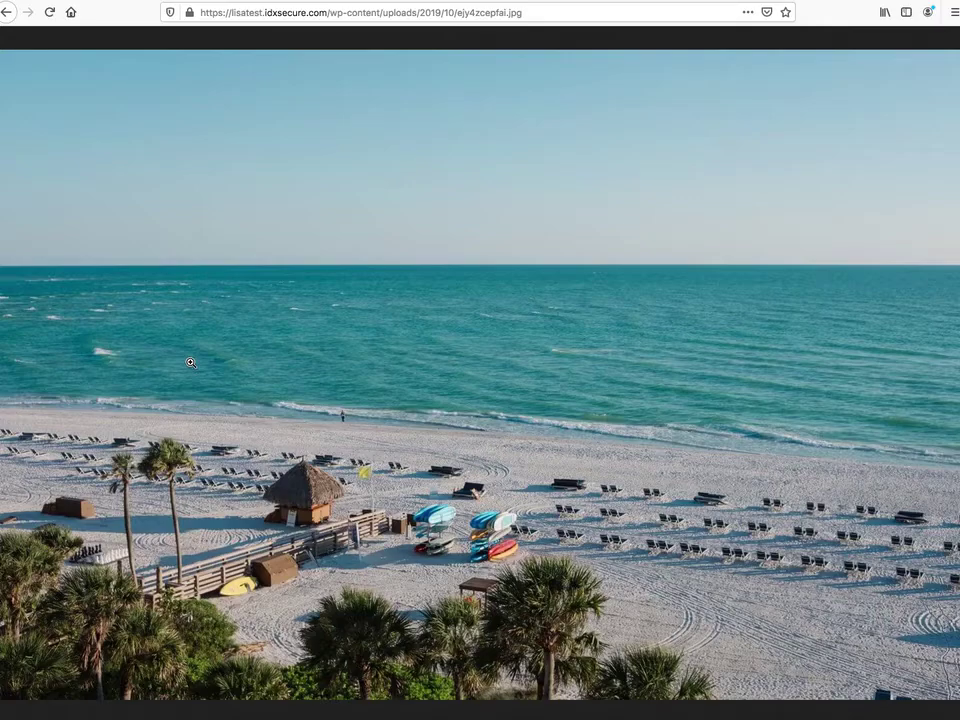
drag(457, 12, 508, 13)
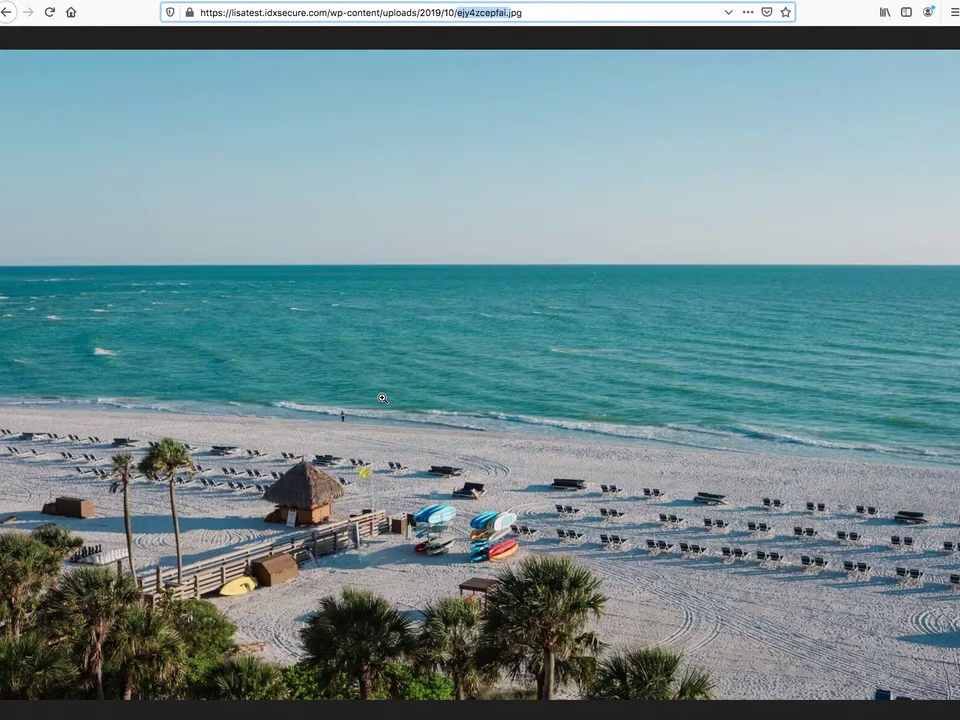
click(304, 498)
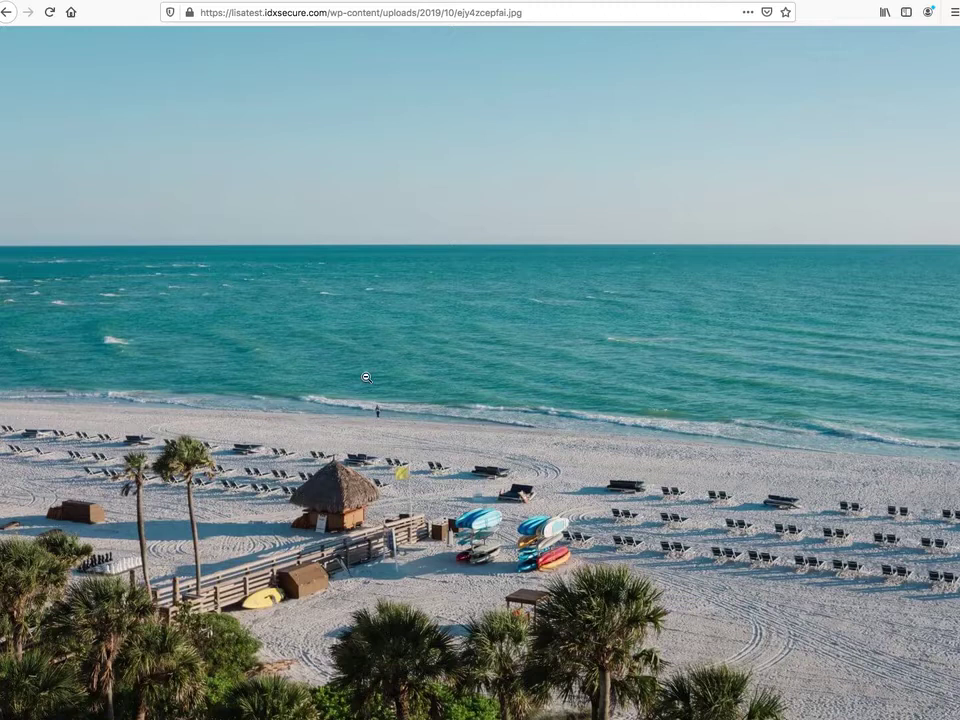
Step: Save the beach image to the TempStuff folder as "Miami Beach Duplex for sale view of the beach"
right_click(349, 249)
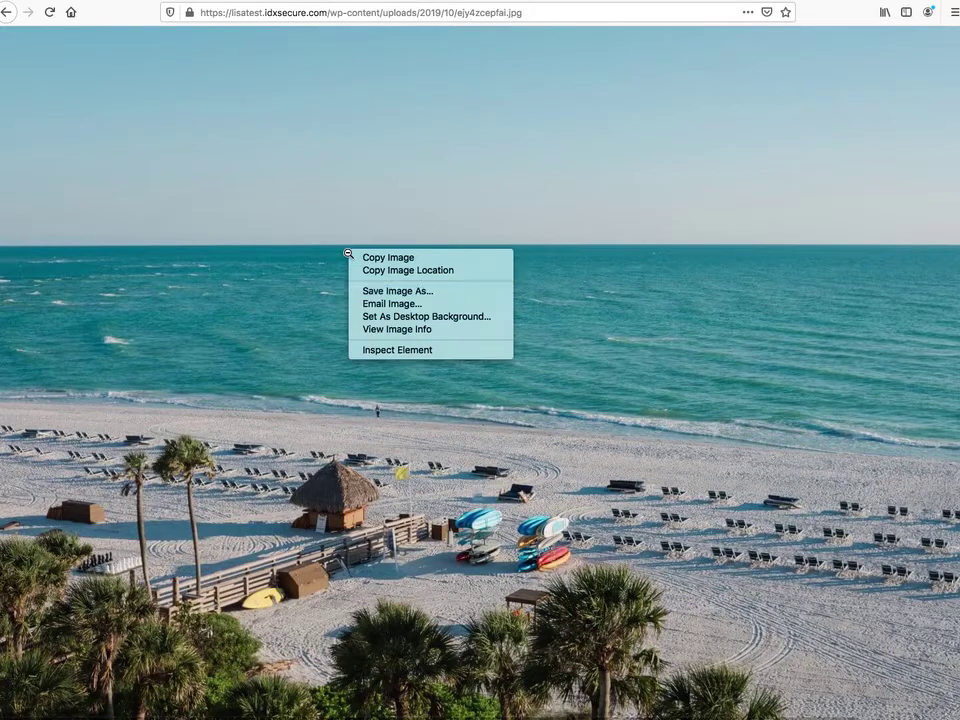
click(375, 290)
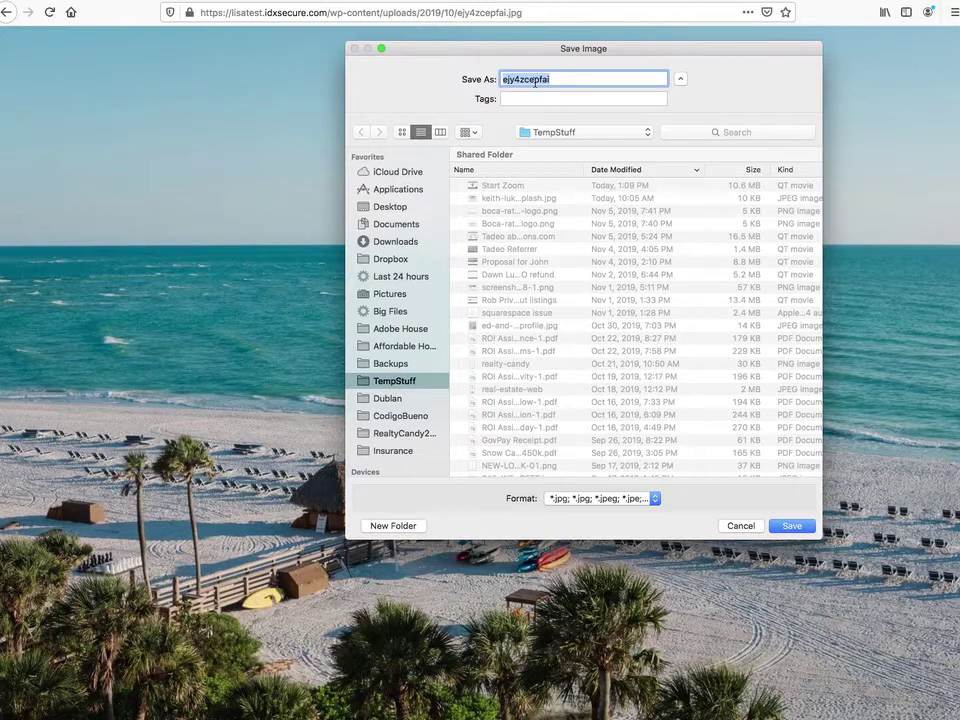
text(Miami Beach Duplex for sal)
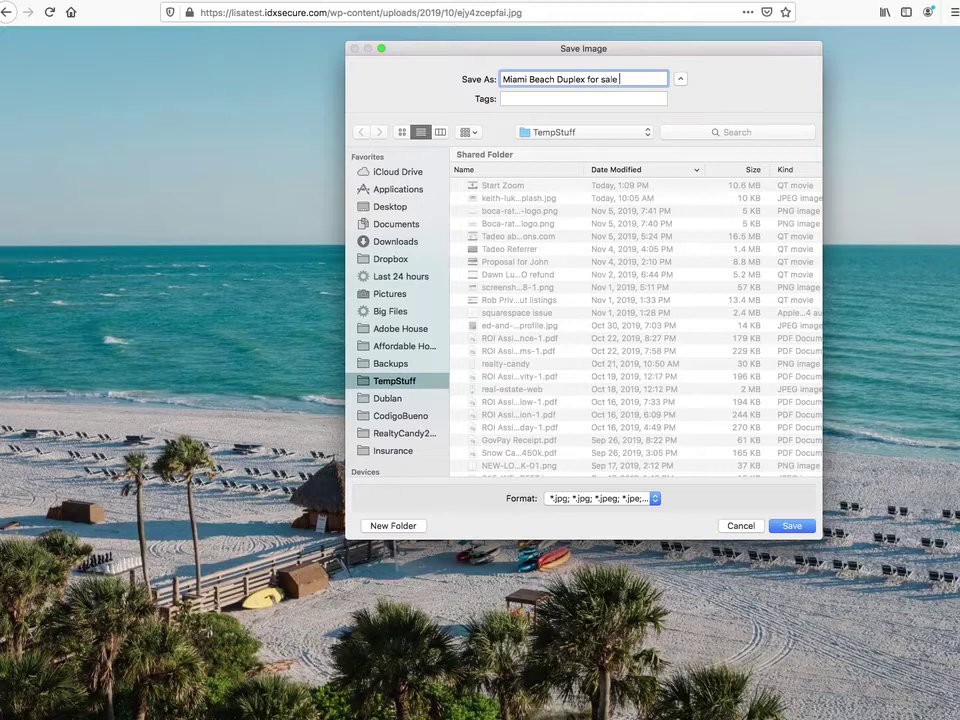
text(ew of the beach)
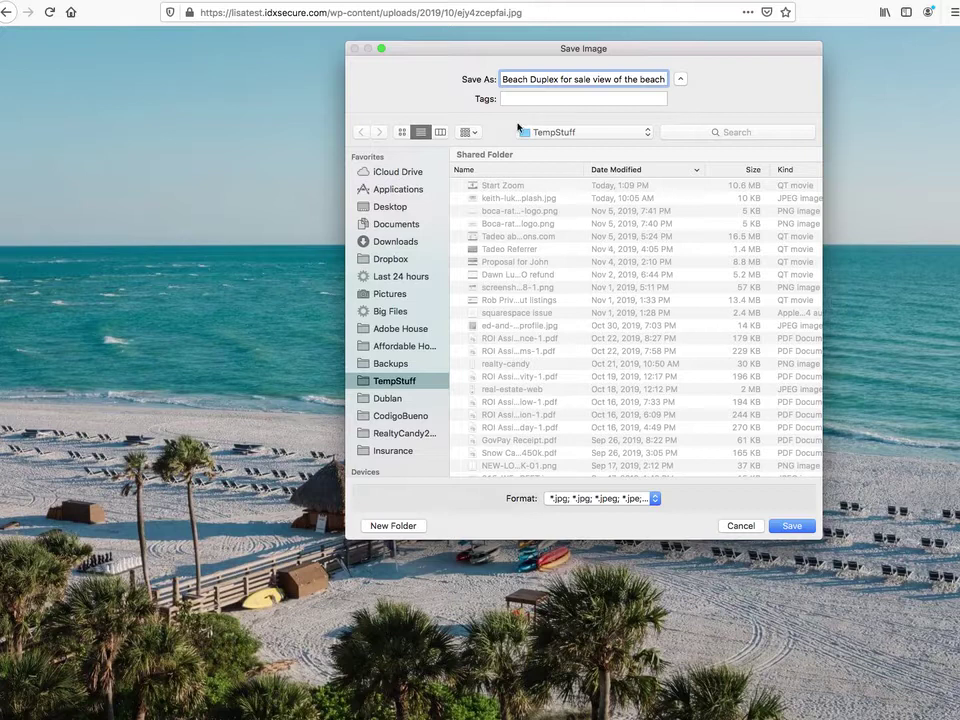
drag(504, 79, 560, 79)
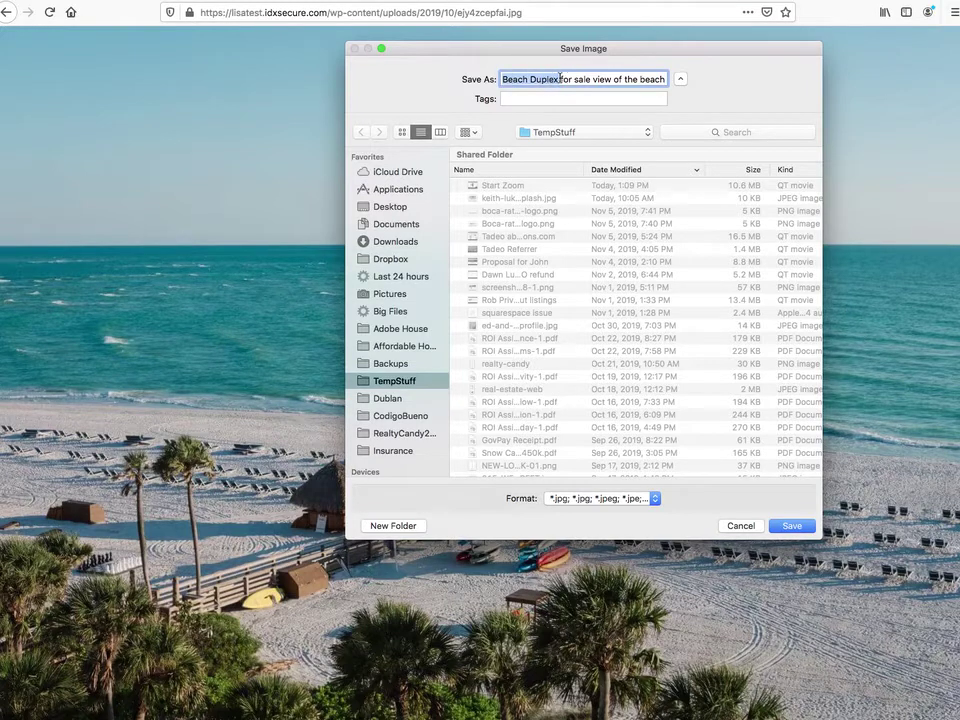
click(794, 527)
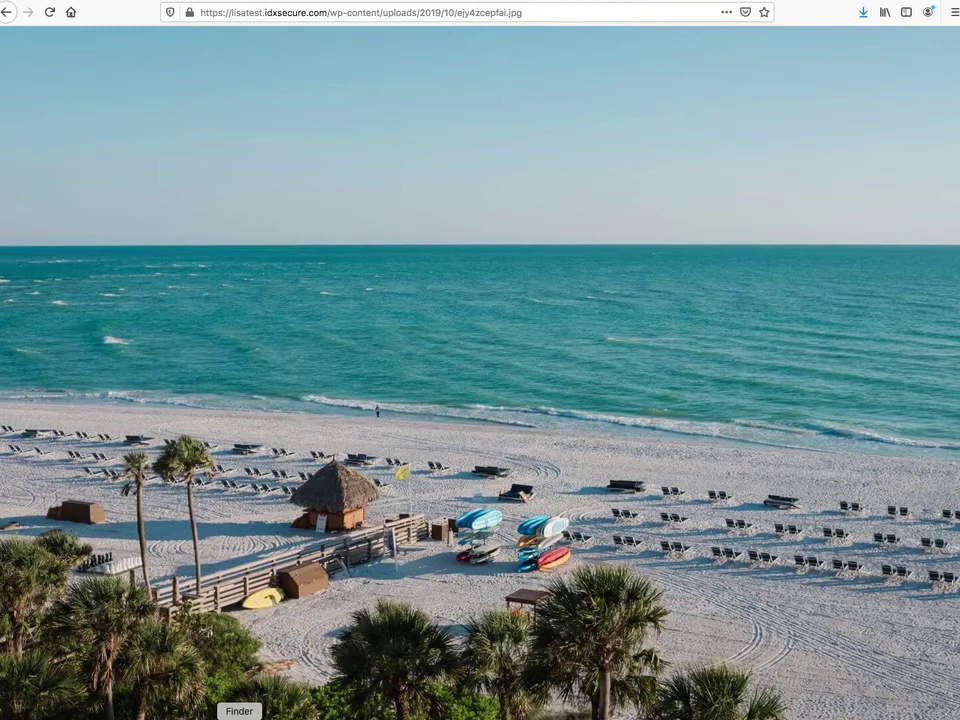
Step: Open the saved beach image from TempStuff in Preview and scale it proportionally to a height of 190 pixels
click(239, 716)
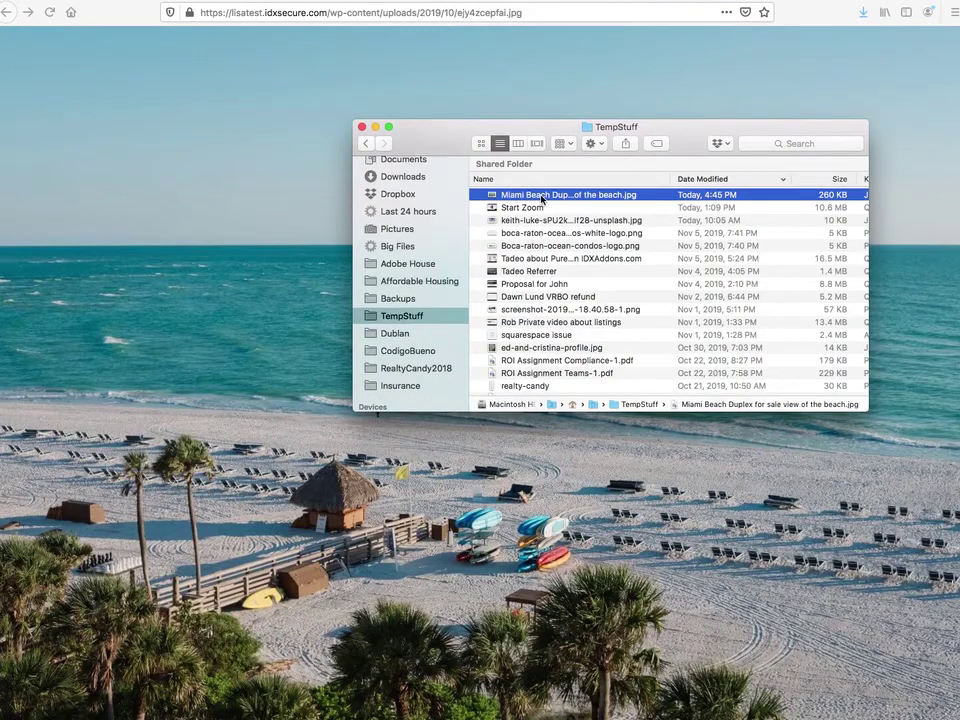
click(521, 196)
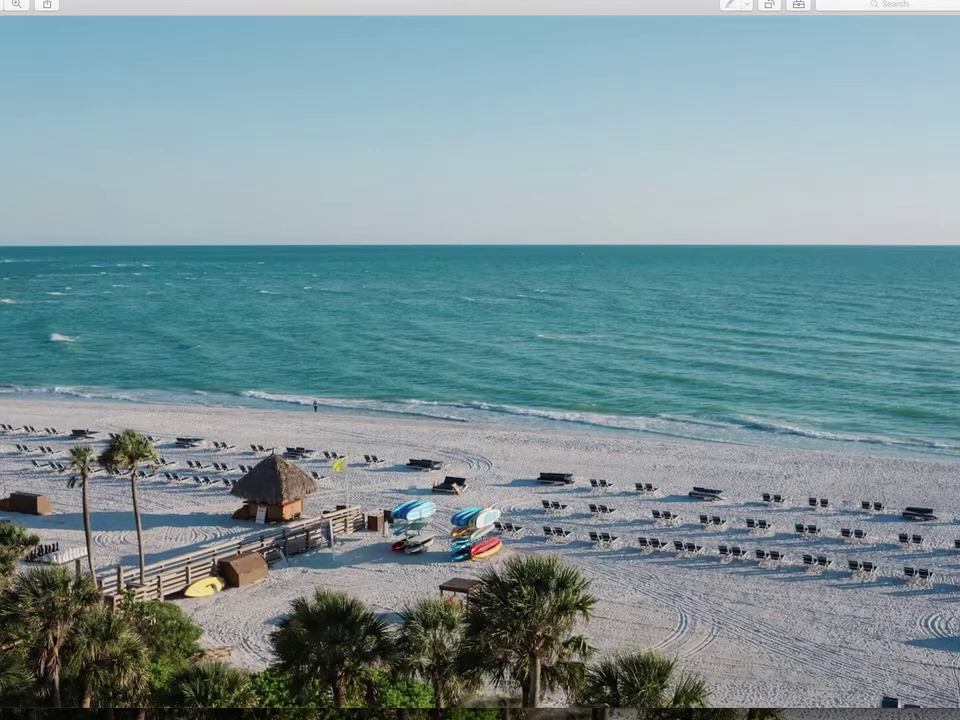
click(155, 0)
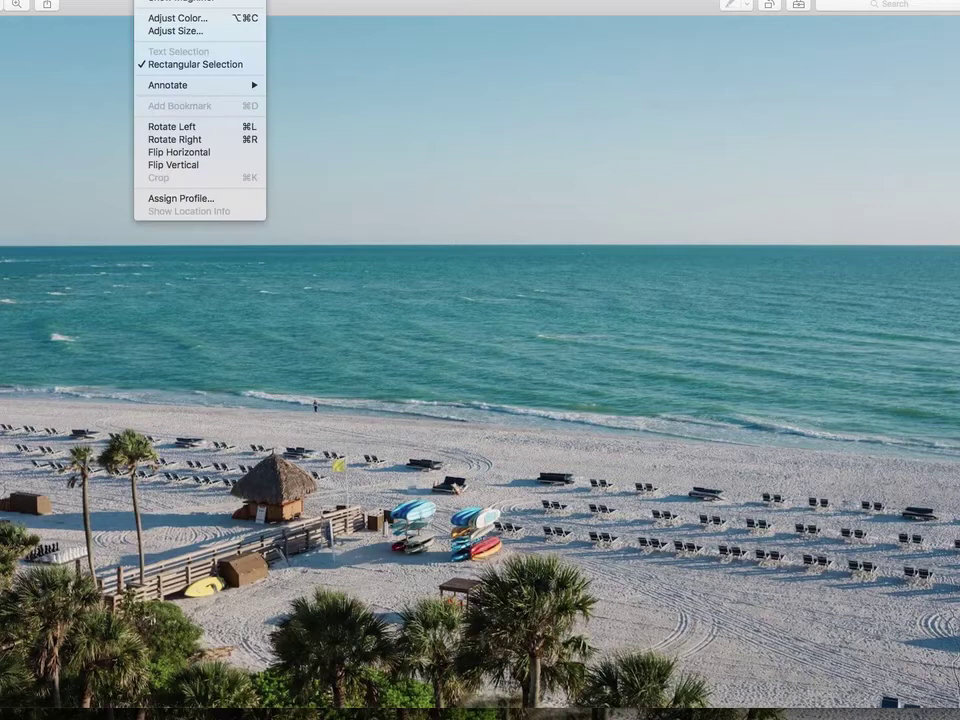
click(174, 30)
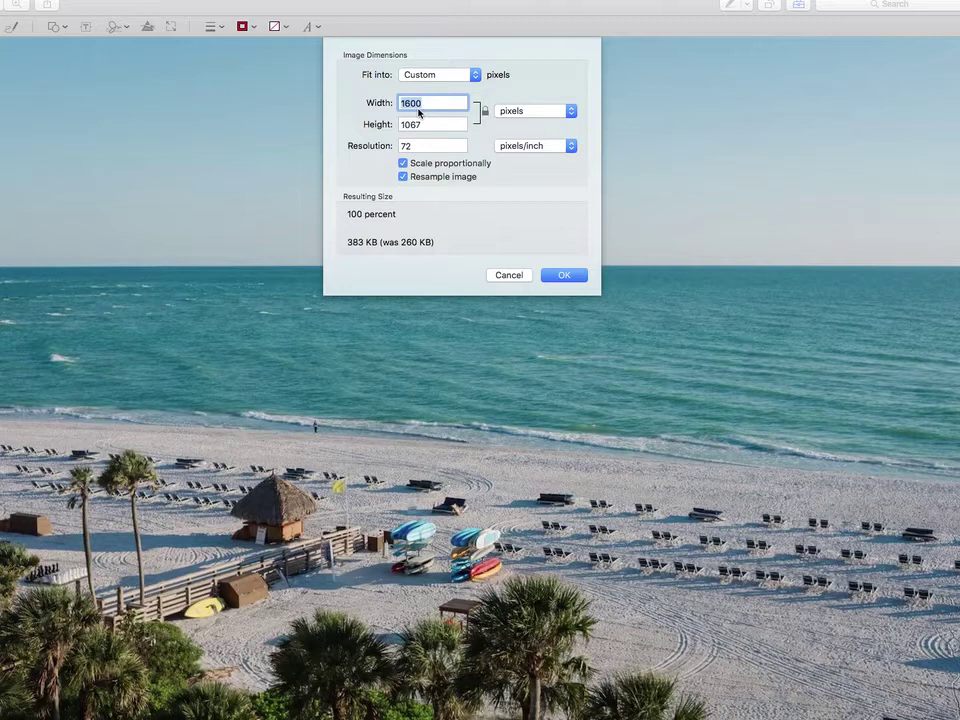
text(250)
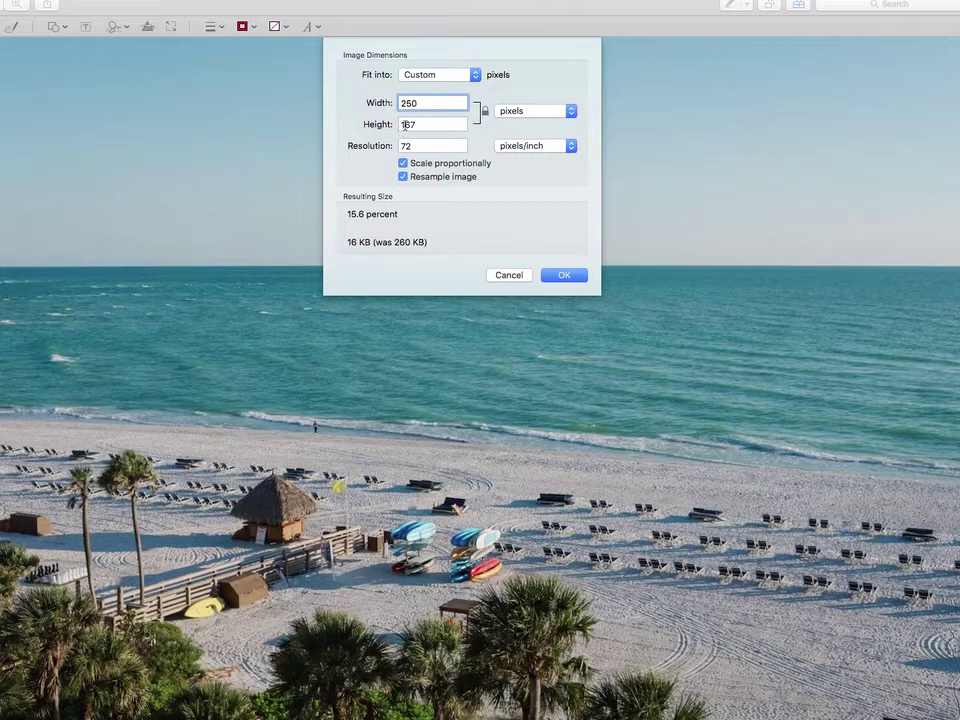
drag(418, 123, 397, 127)
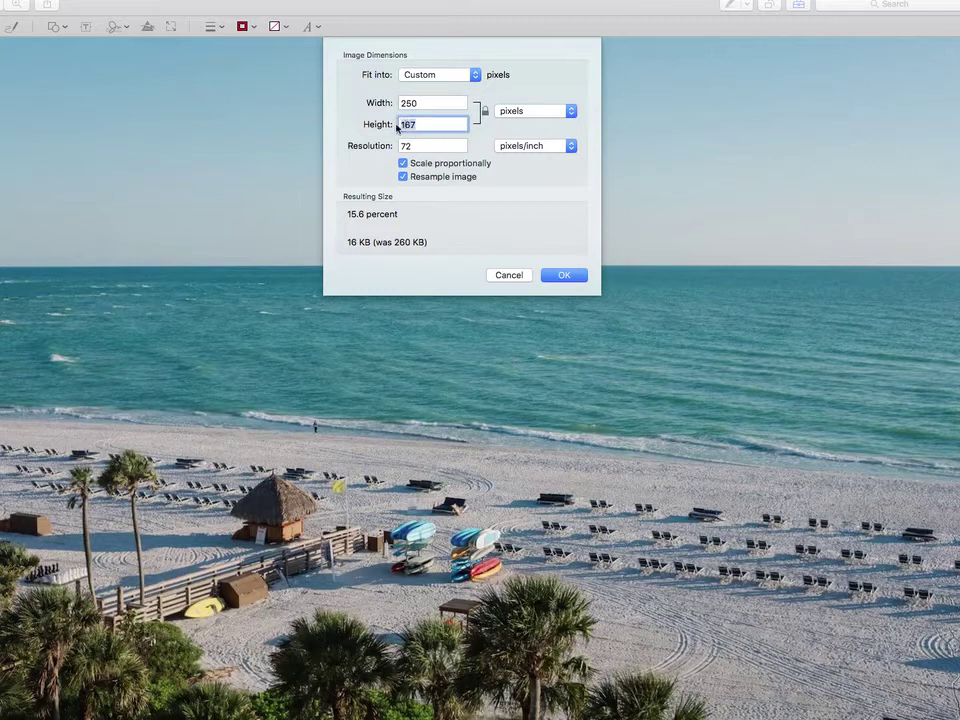
text(190)
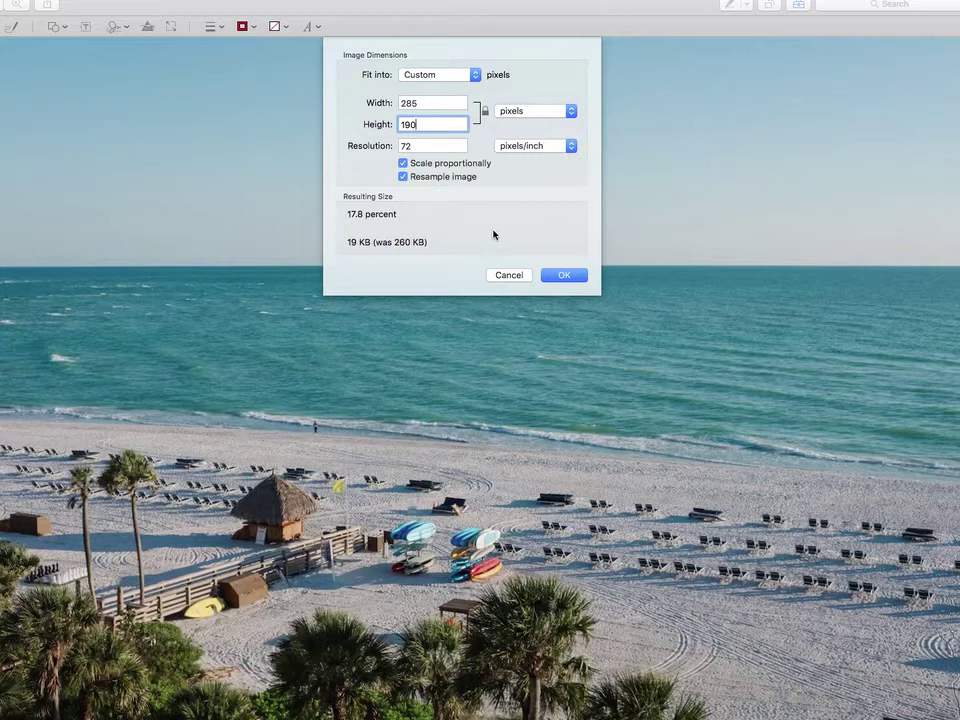
click(559, 274)
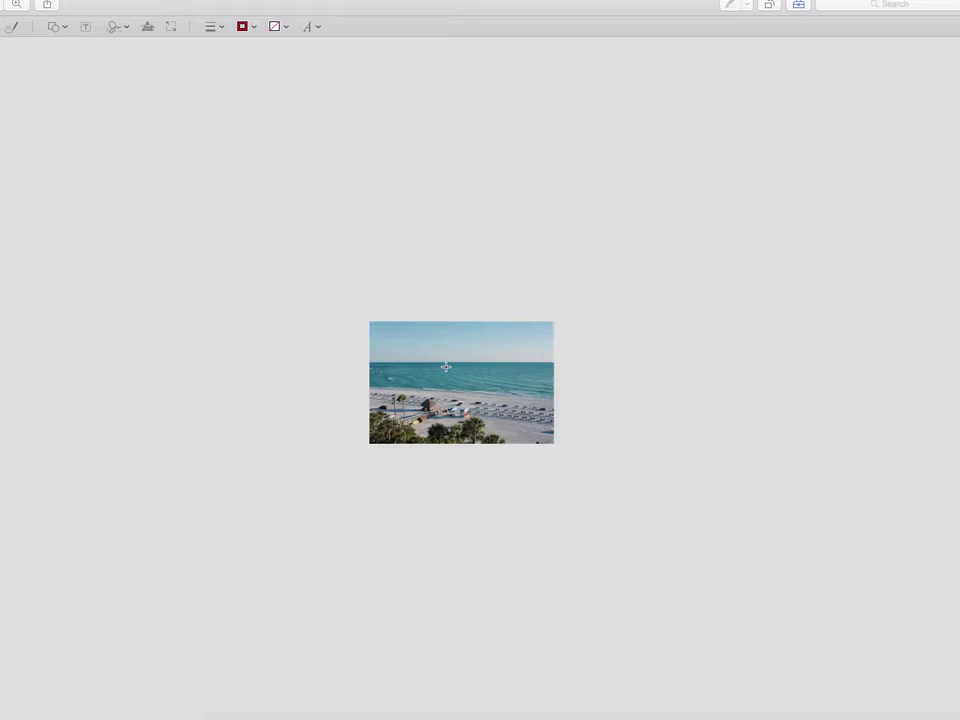
Step: Check the resized image's file size in Finder and open tinypng.com in Firefox
key(super+Tab)
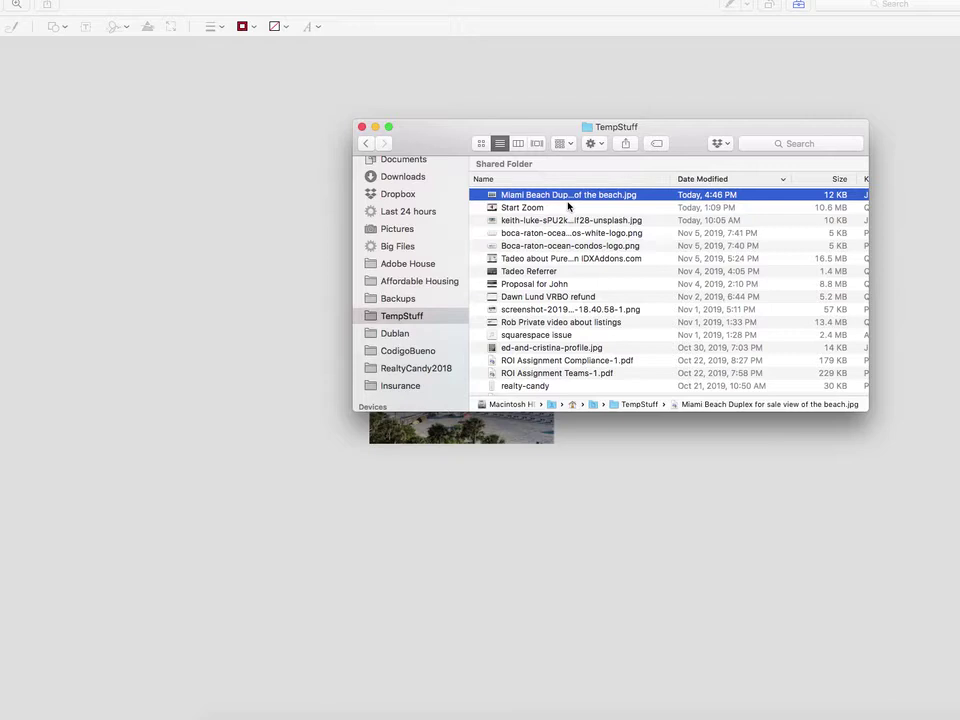
key(super+Tab)
key(super+Tab)
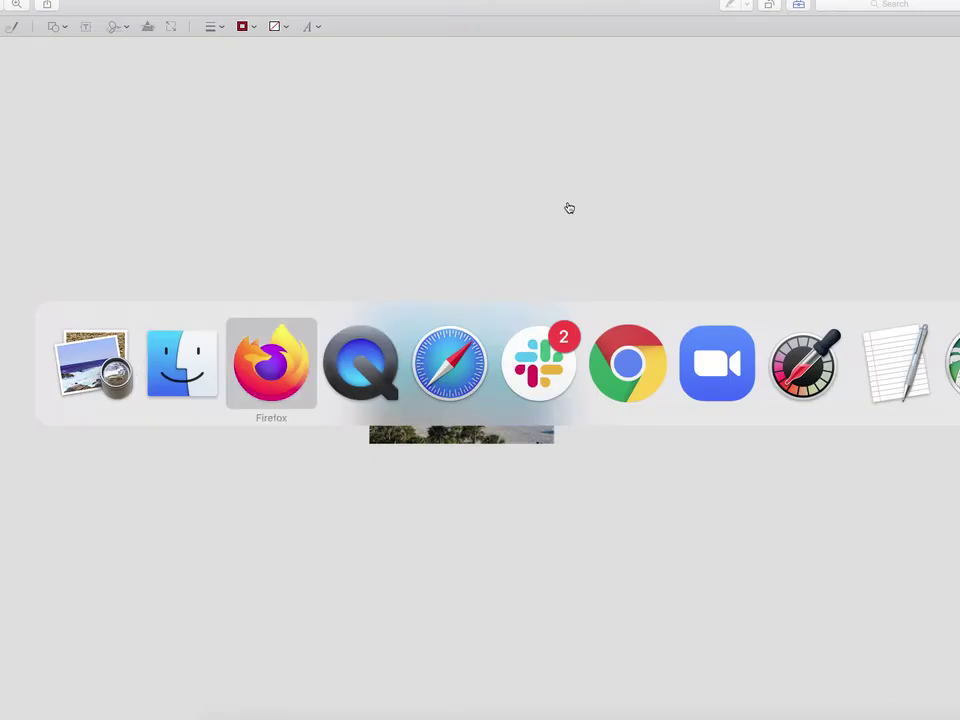
key(super+Tab)
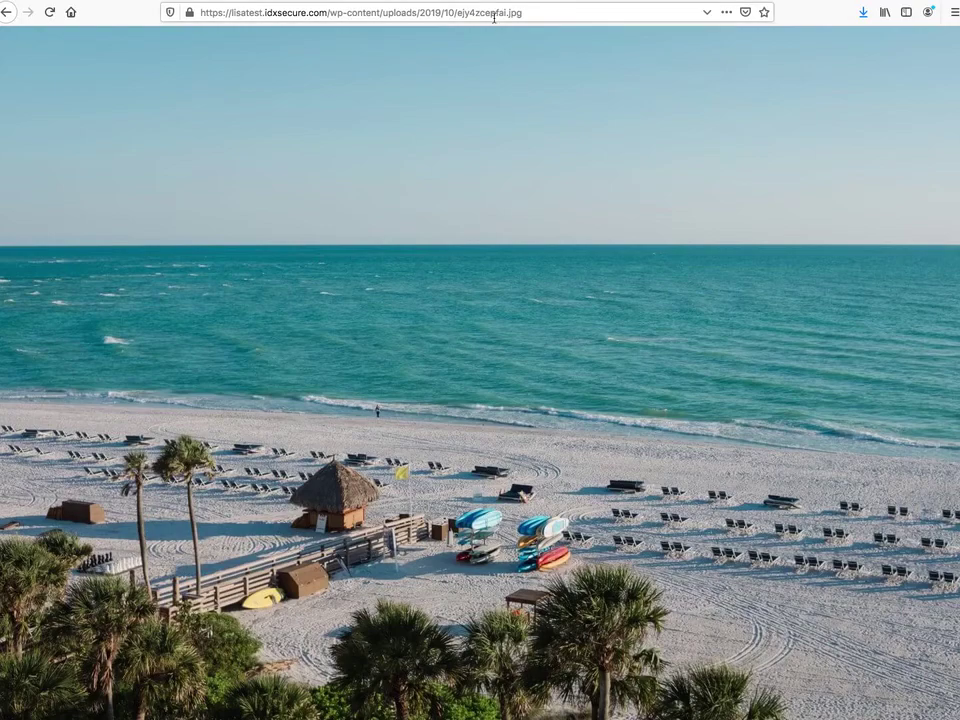
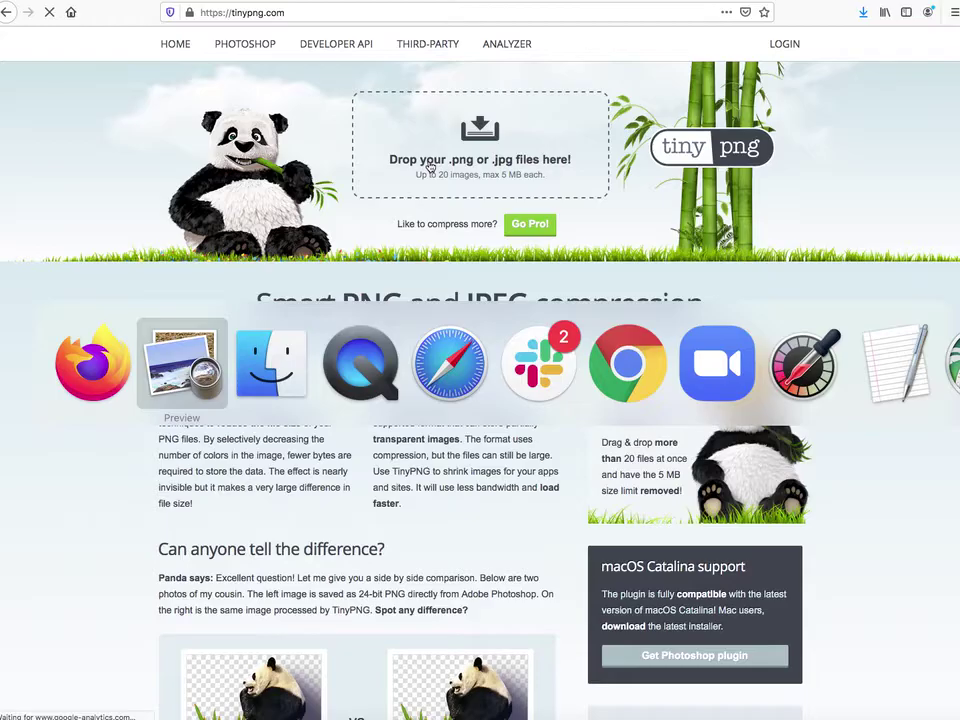
Step: Upload the resized Miami Beach image from the TempStuff folder in Finder to TinyPNG for compression
key(super+Tab)
key(super+Tab)
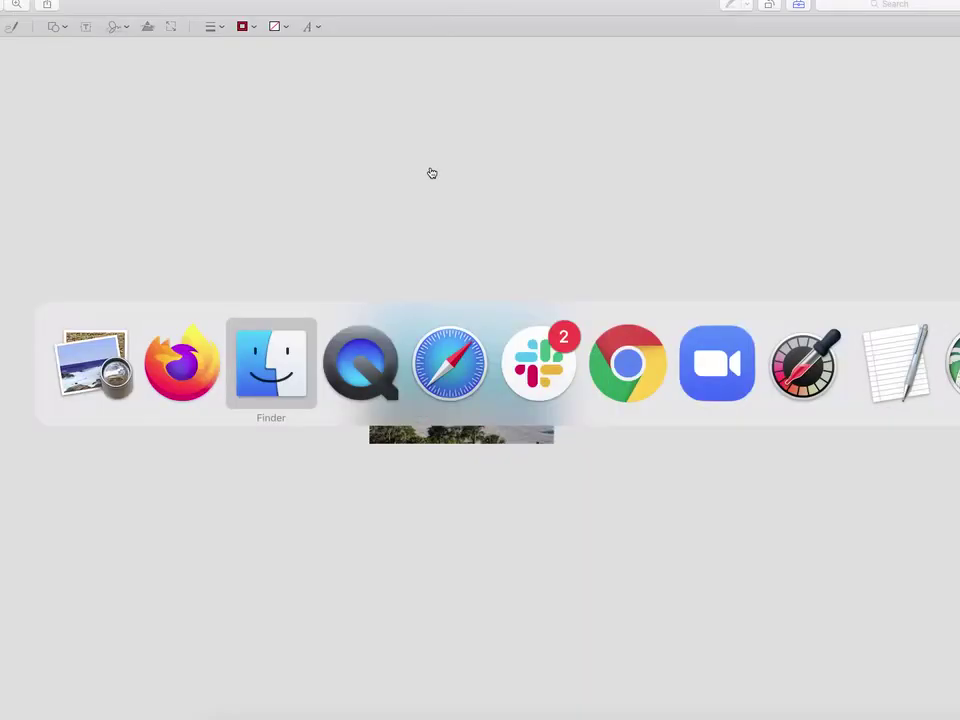
key(super+Tab)
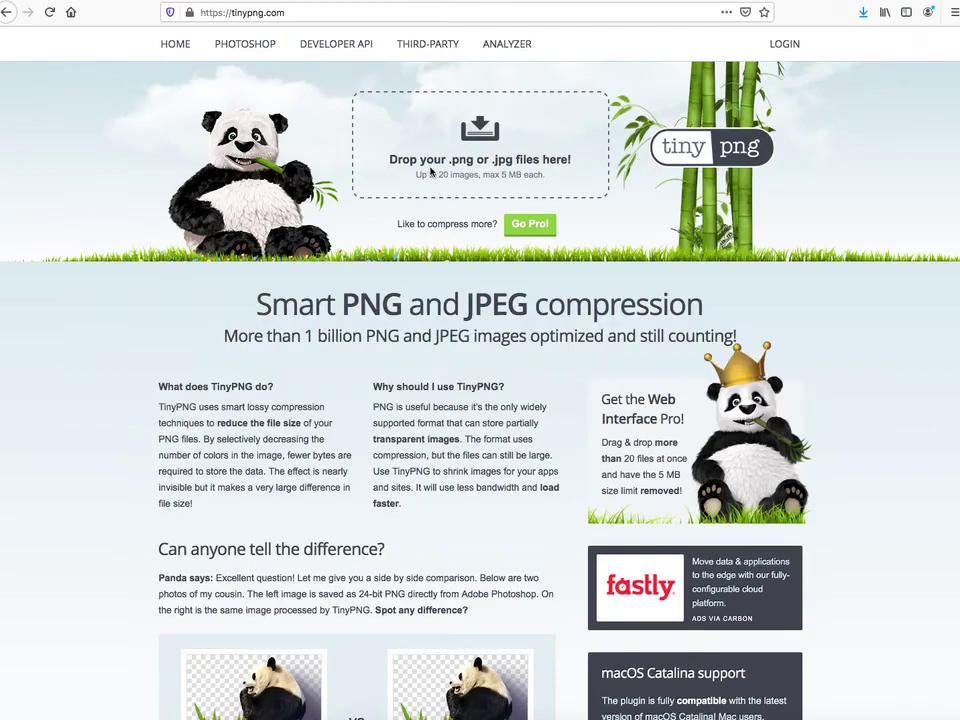
key(super+Tab)
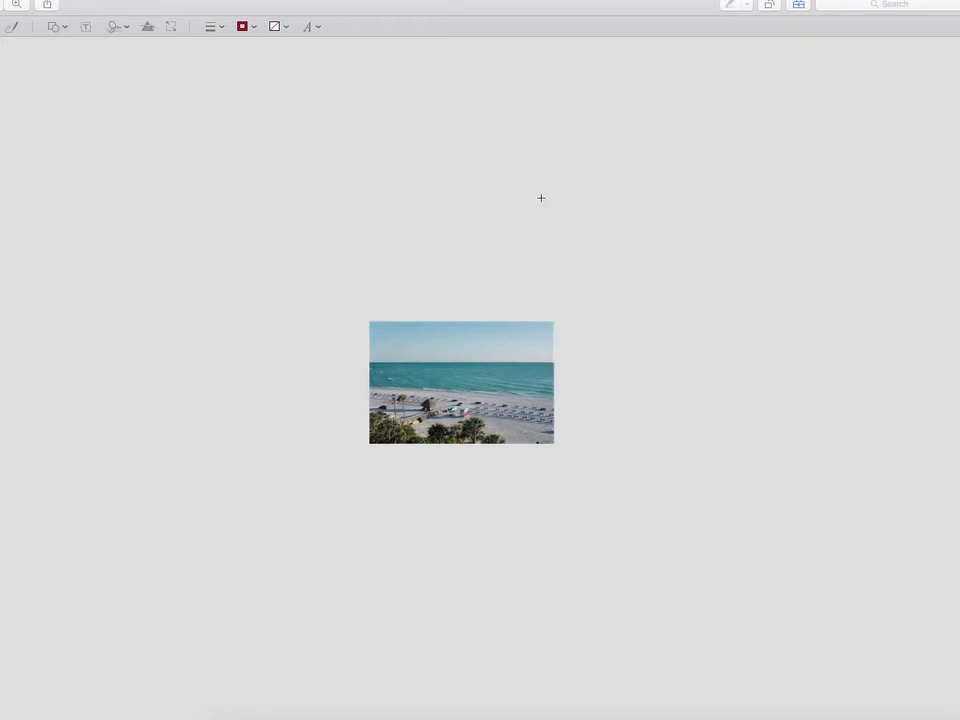
key(super+Tab)
key(super+Tab)
key(super+Tab)
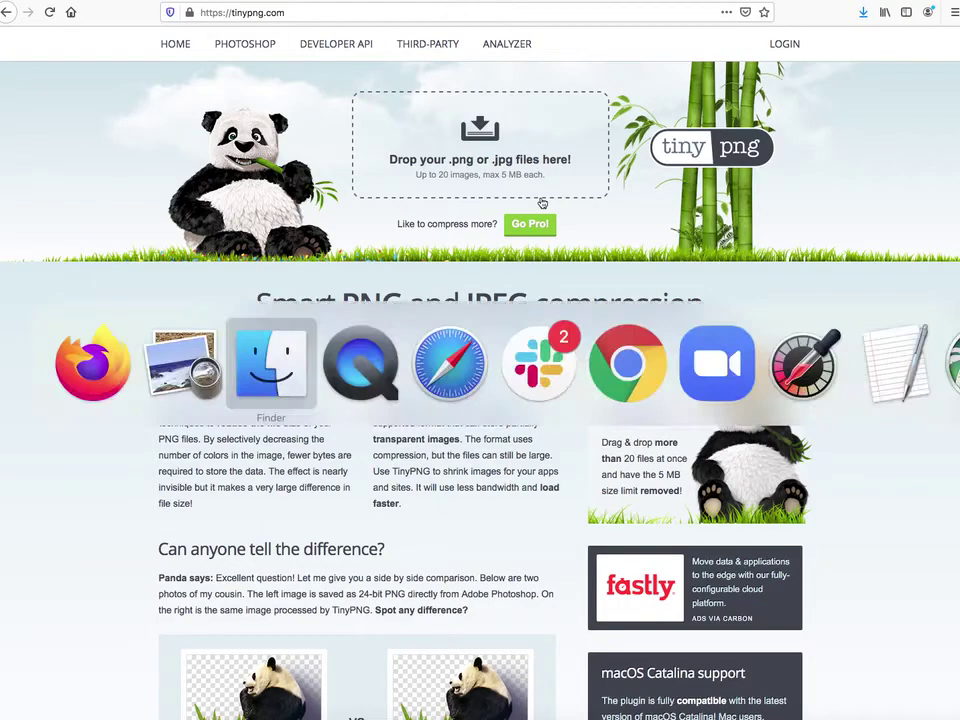
drag(541, 201, 257, 206)
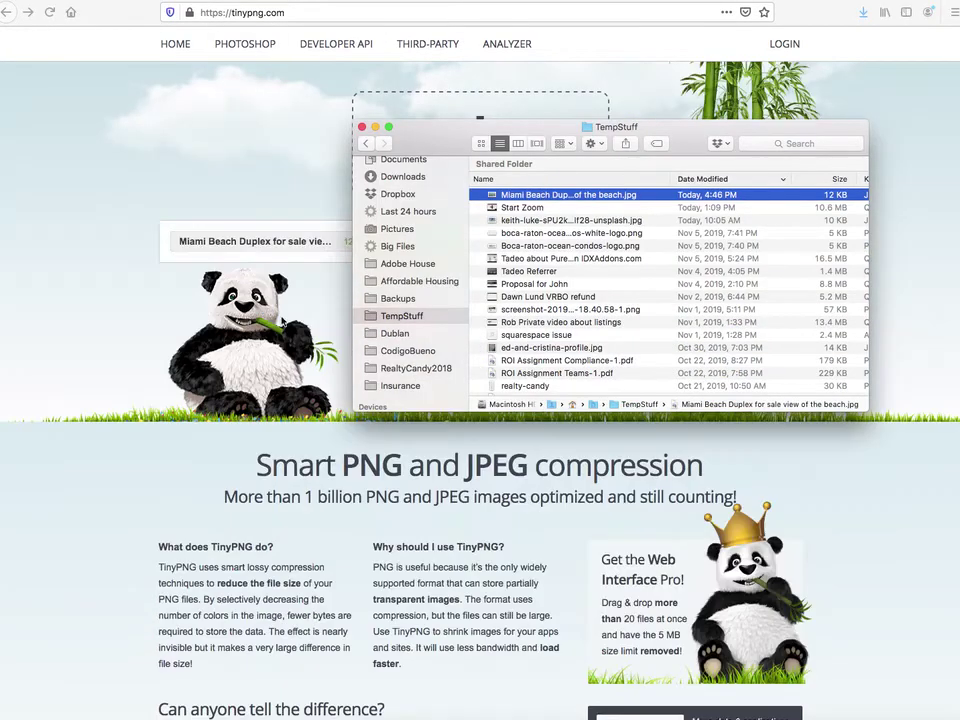
click(326, 312)
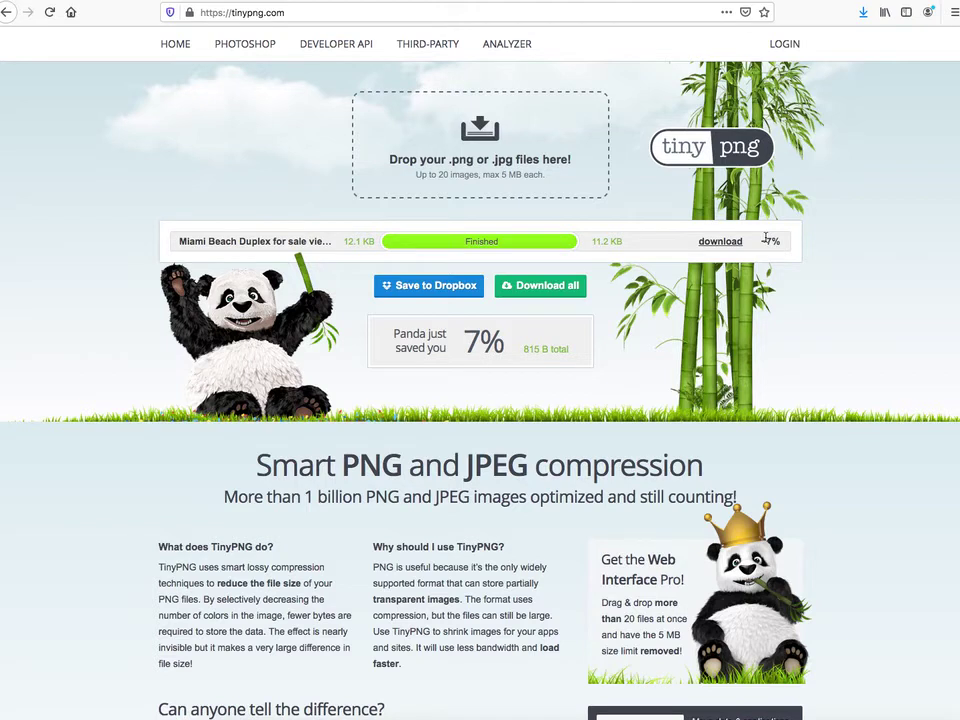
Step: Download the compressed image as a saved file and return to the Simply IDX home page
click(722, 242)
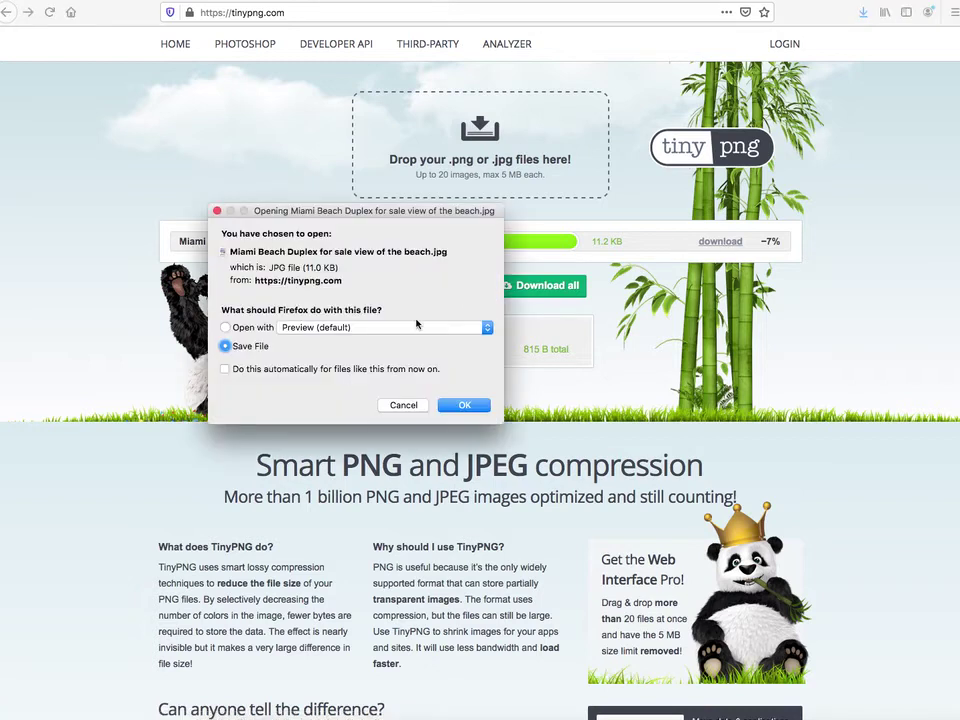
click(476, 411)
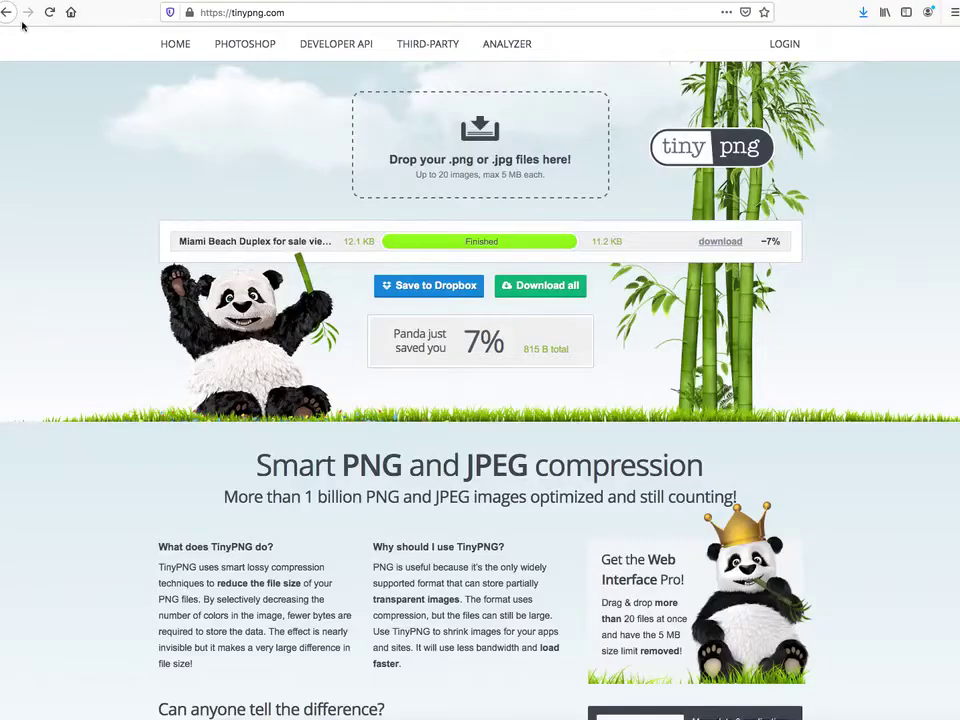
click(7, 13)
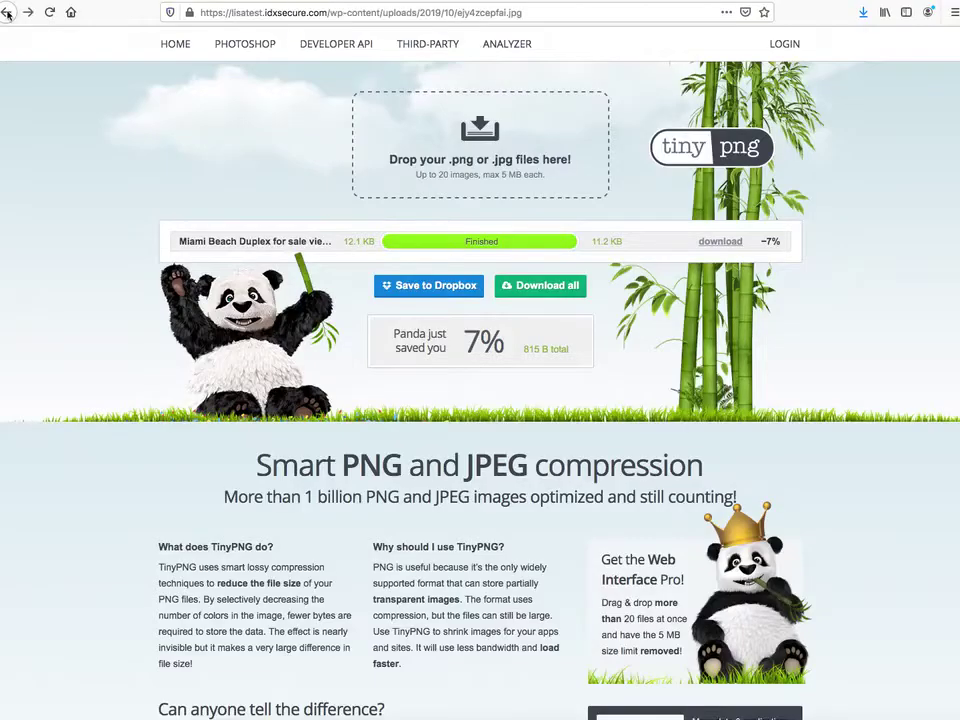
click(7, 13)
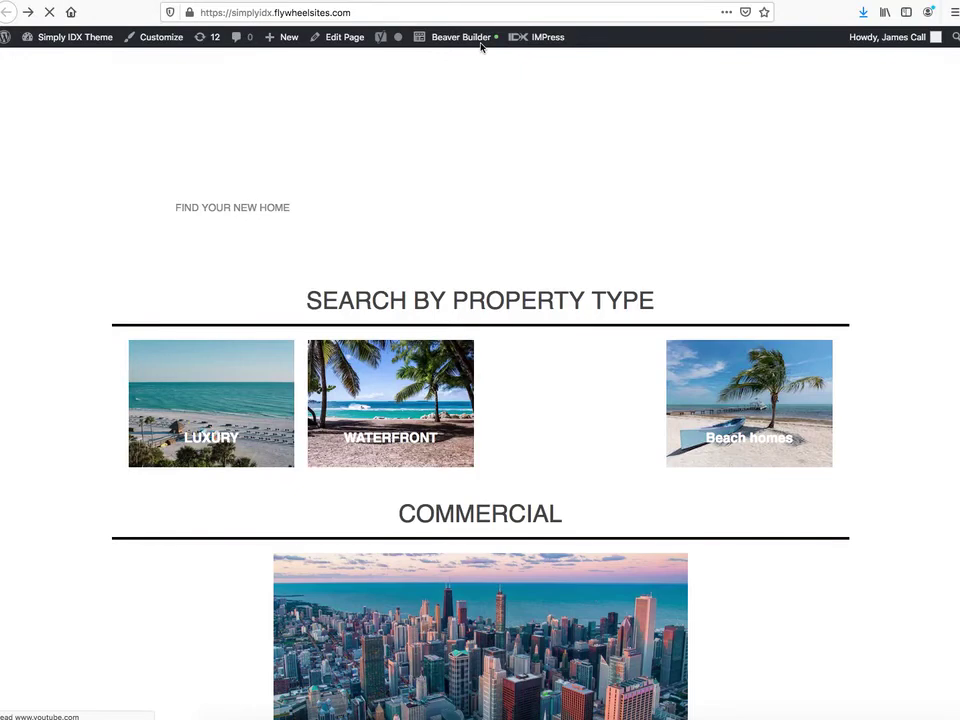
Step: Edit the home page in Beaver Builder, remove the LUXURY tile's photo and open the selection of a replacement
mouse_move(472, 44)
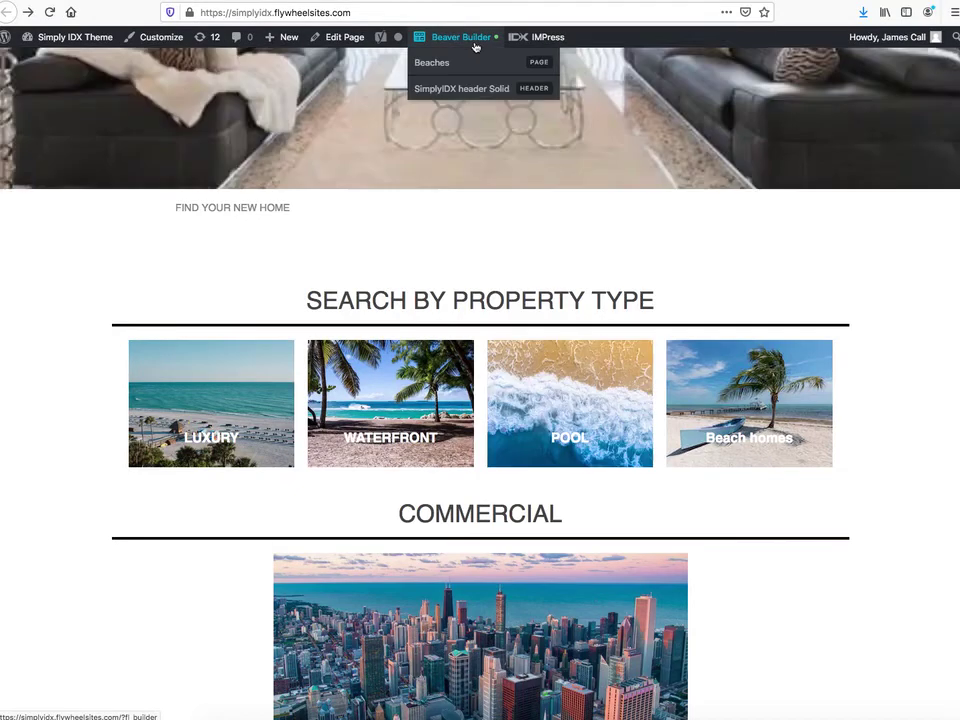
click(453, 40)
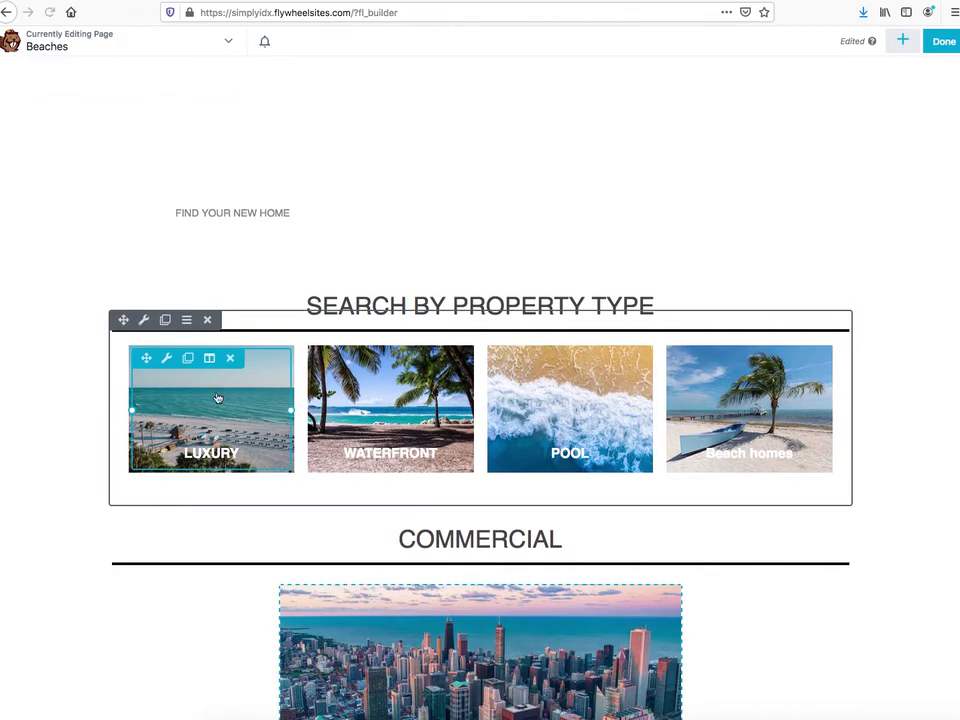
click(217, 398)
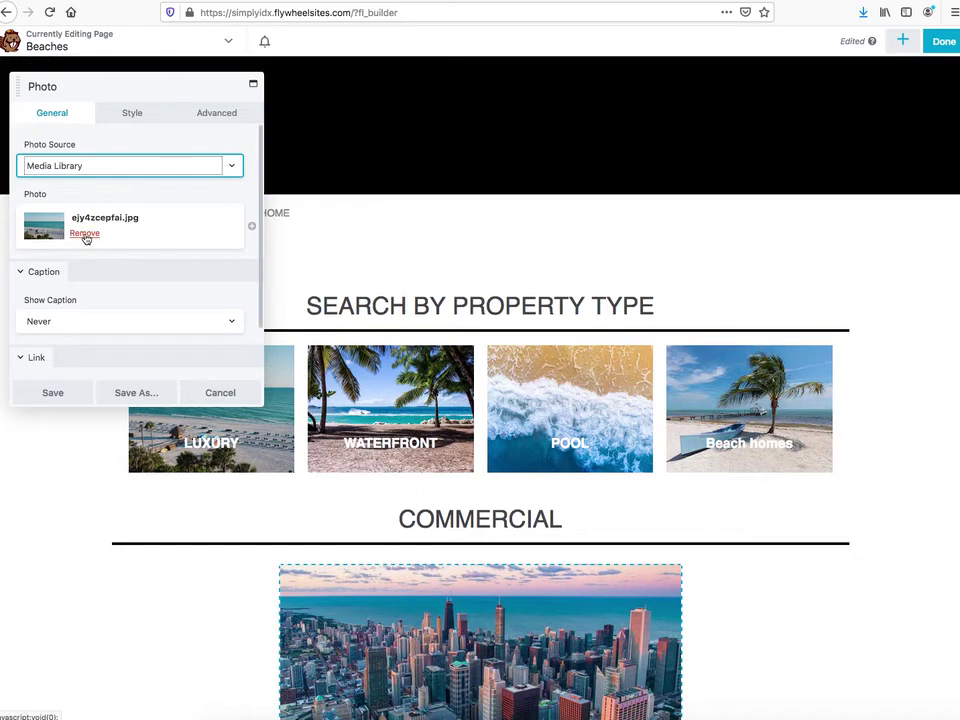
click(85, 234)
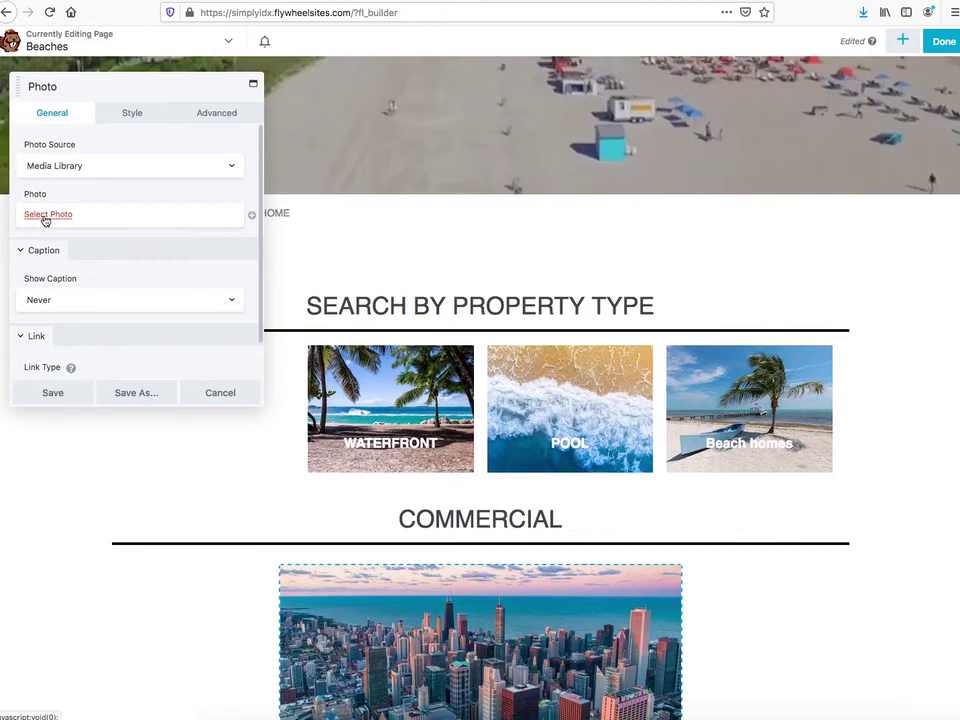
click(44, 217)
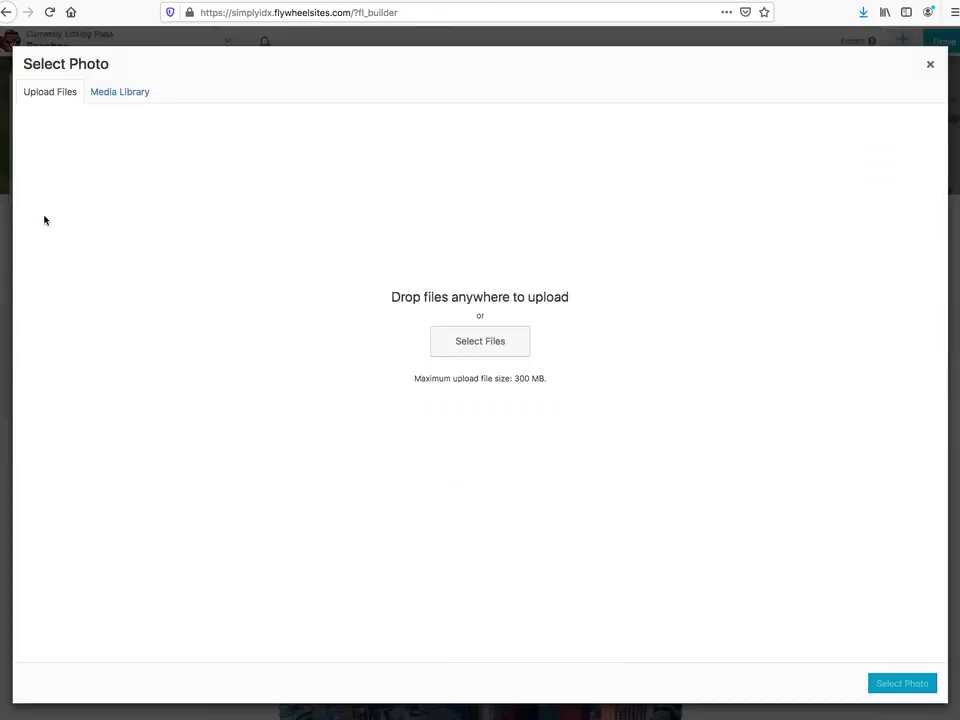
click(475, 338)
key(super+shift+d)
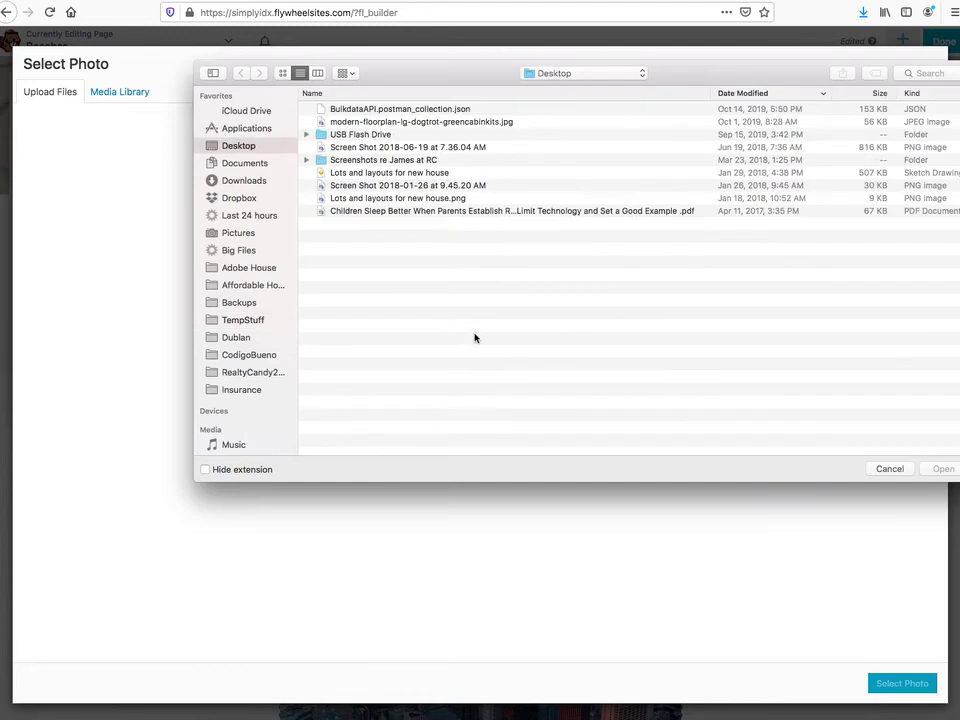
click(889, 469)
Step: Upload "Miami Beach Duplex for sale view of the beach.jpg" from the TempStuff folder in Finder to the media library
key(super+Tab)
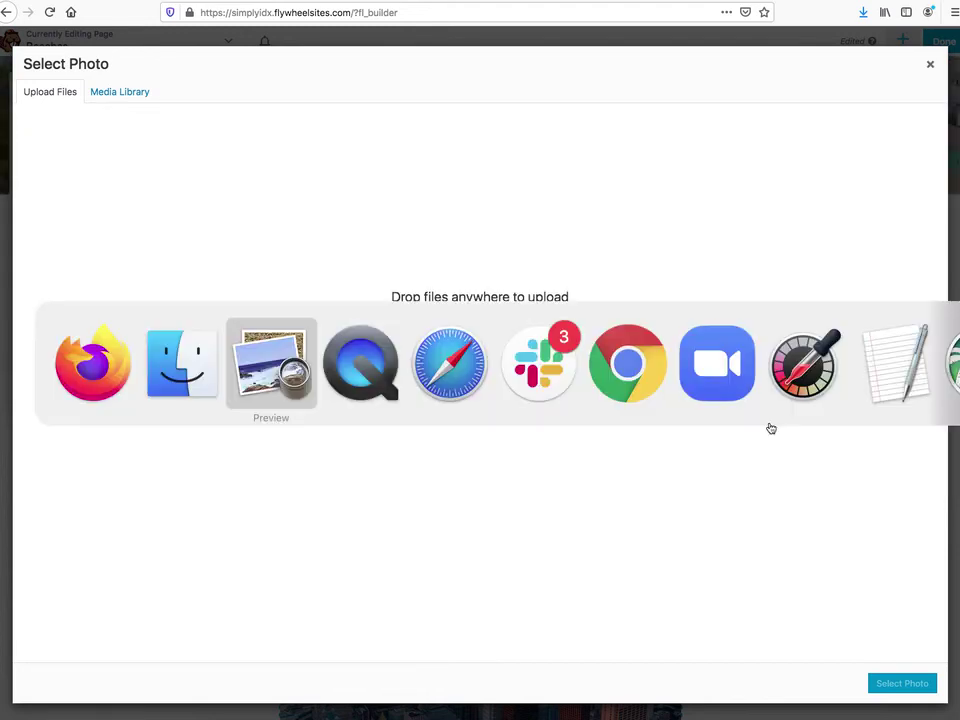
click(205, 378)
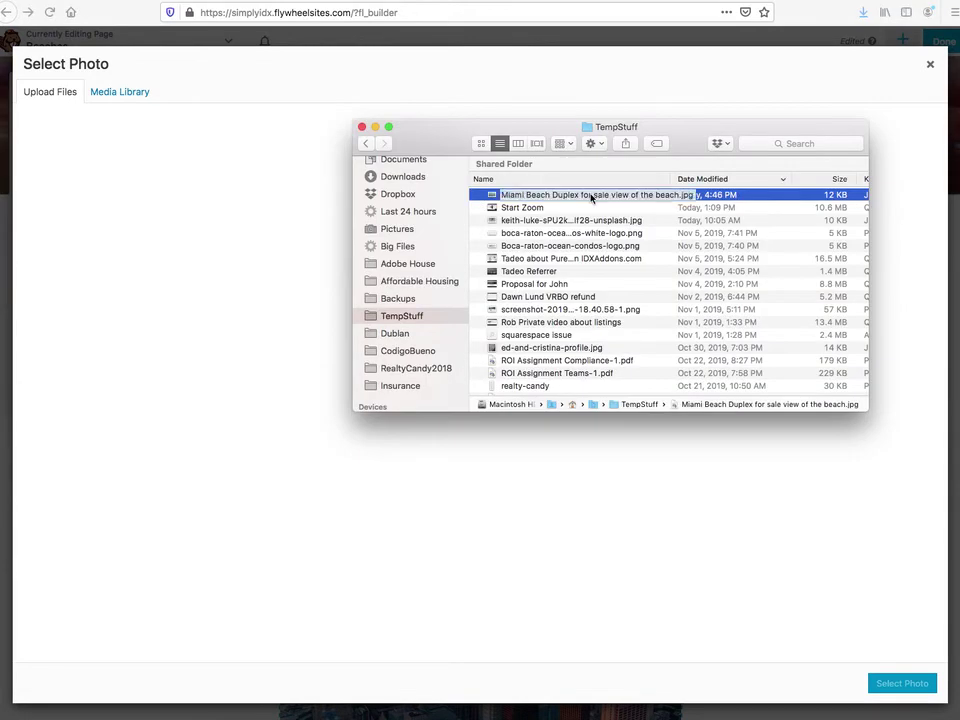
click(591, 197)
drag(591, 195, 219, 253)
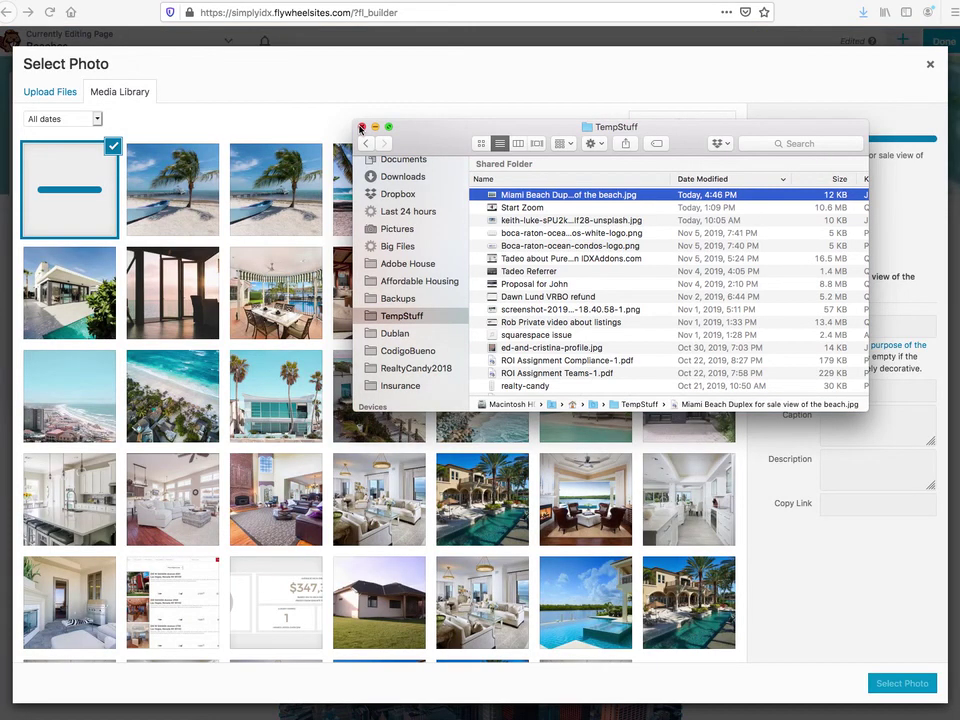
click(361, 128)
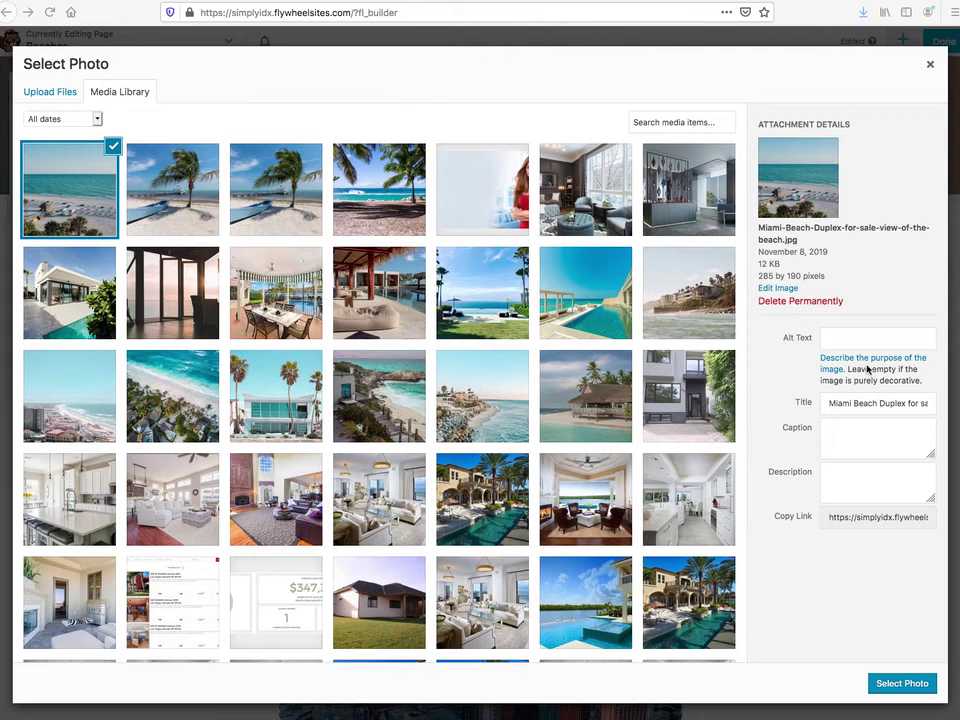
Step: Give the uploaded beach image the alt text "Views of the beach from a Miami Beach Duplex"
click(851, 339)
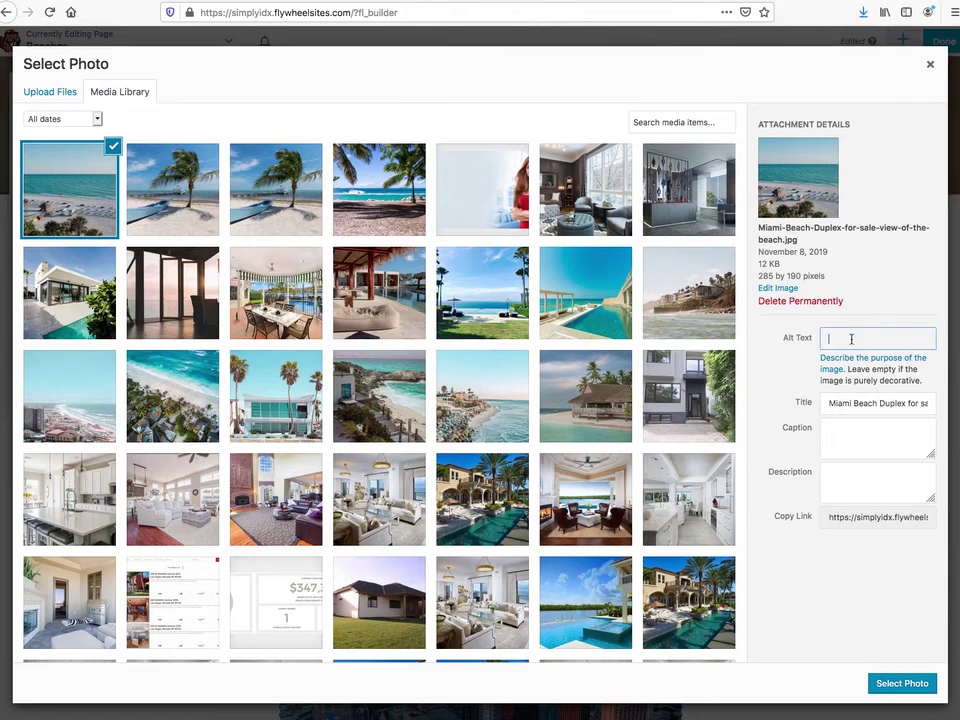
text(Views)
text( of)
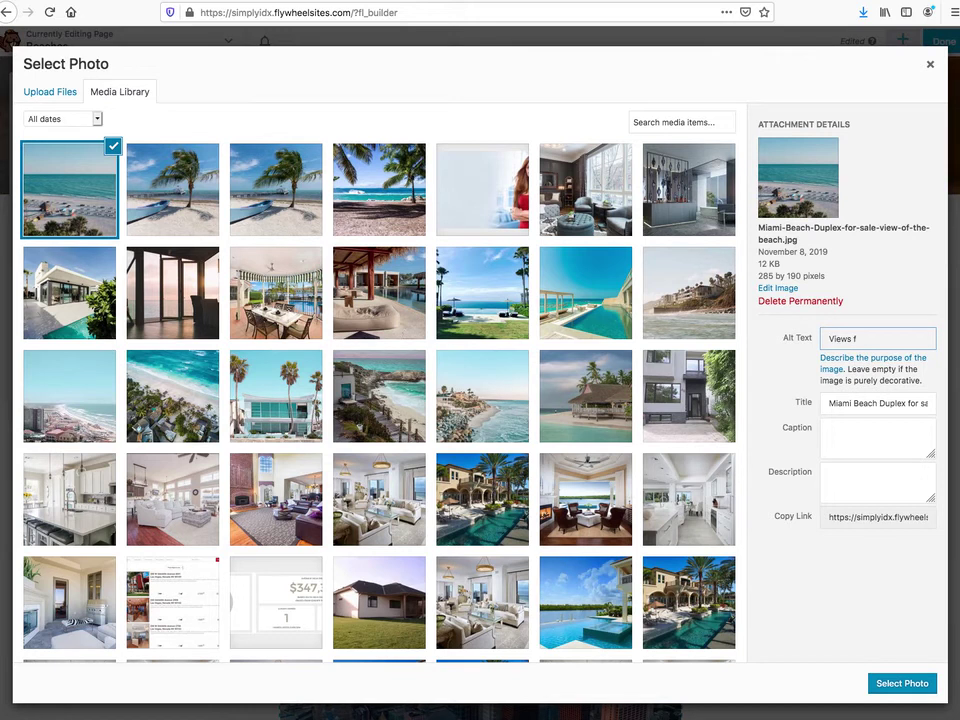
key(BackSpace)
text(of the beach from)
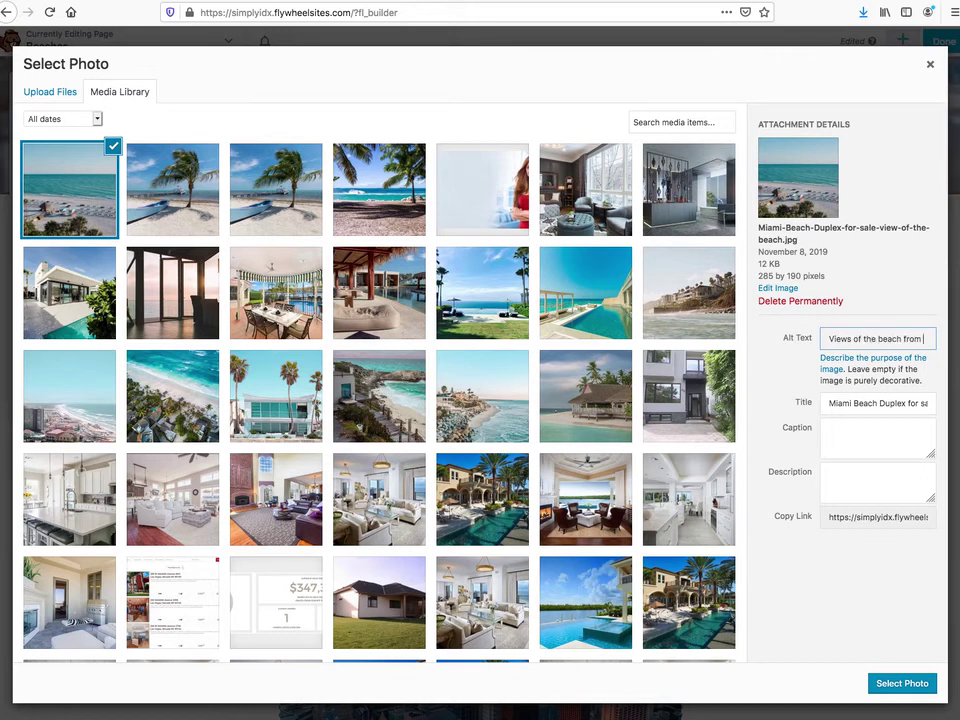
text( a Miami Beach Duplex)
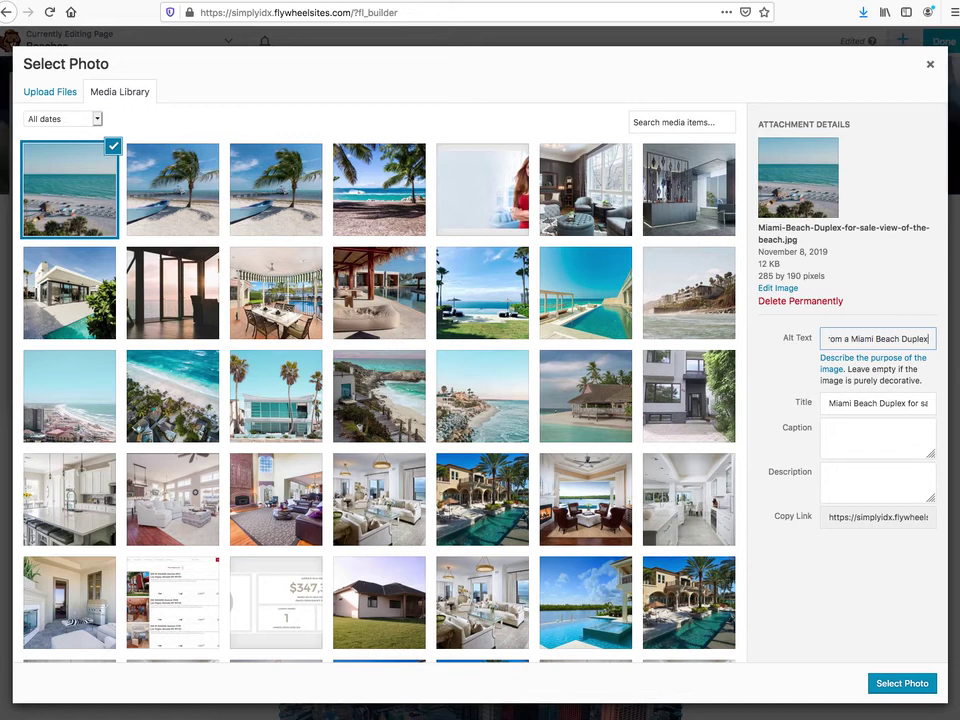
Step: Enter "This is a great view of the Sandy Beach." as the uploaded image's description
click(852, 476)
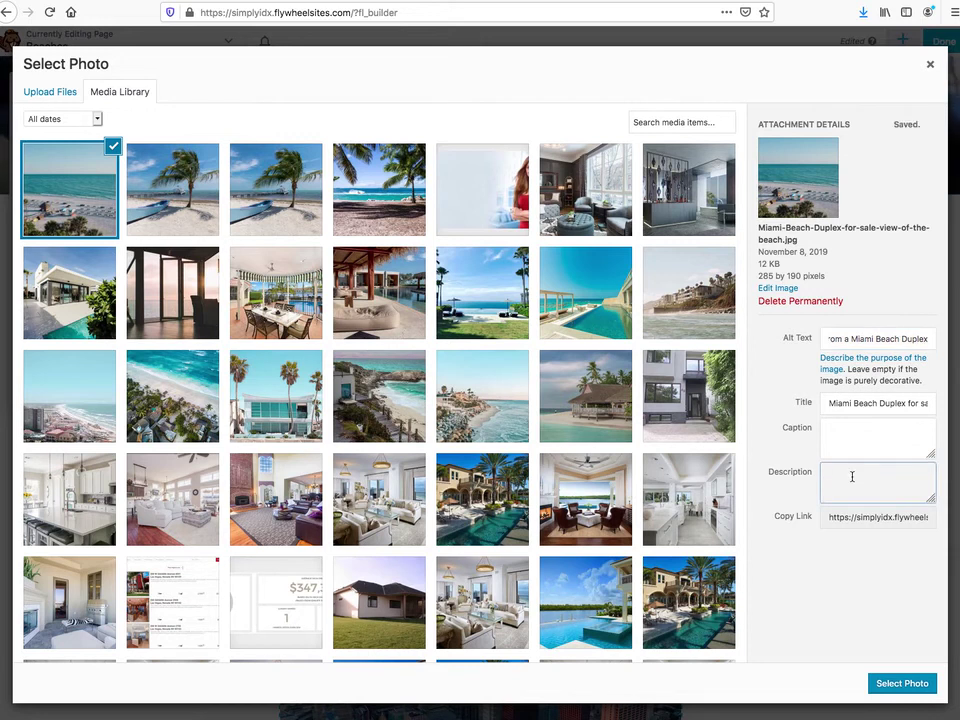
text(This is )
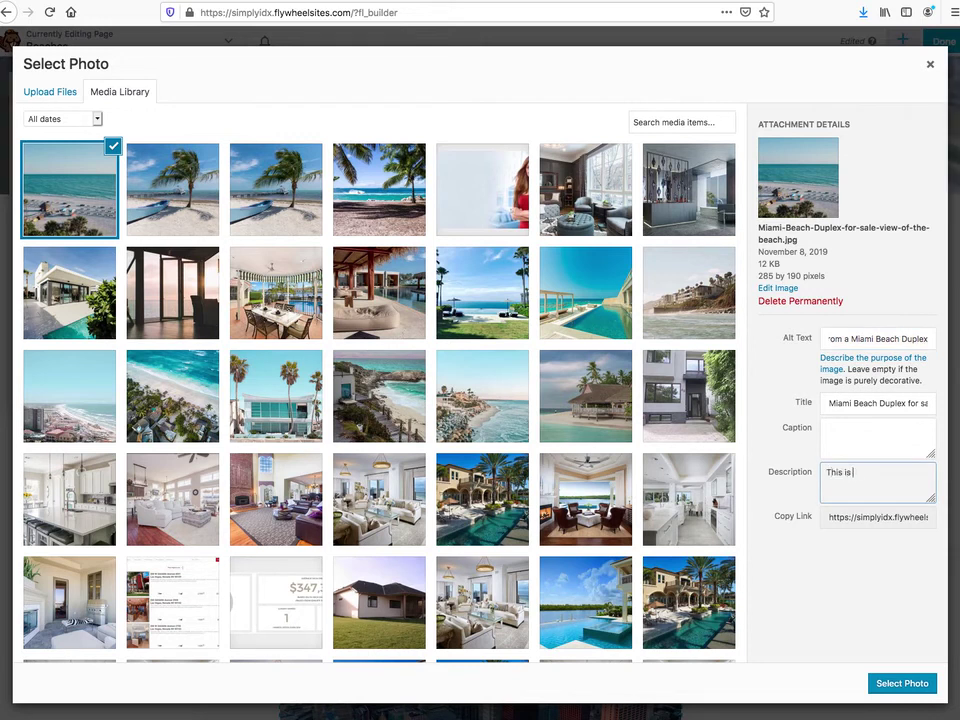
text(a great view of)
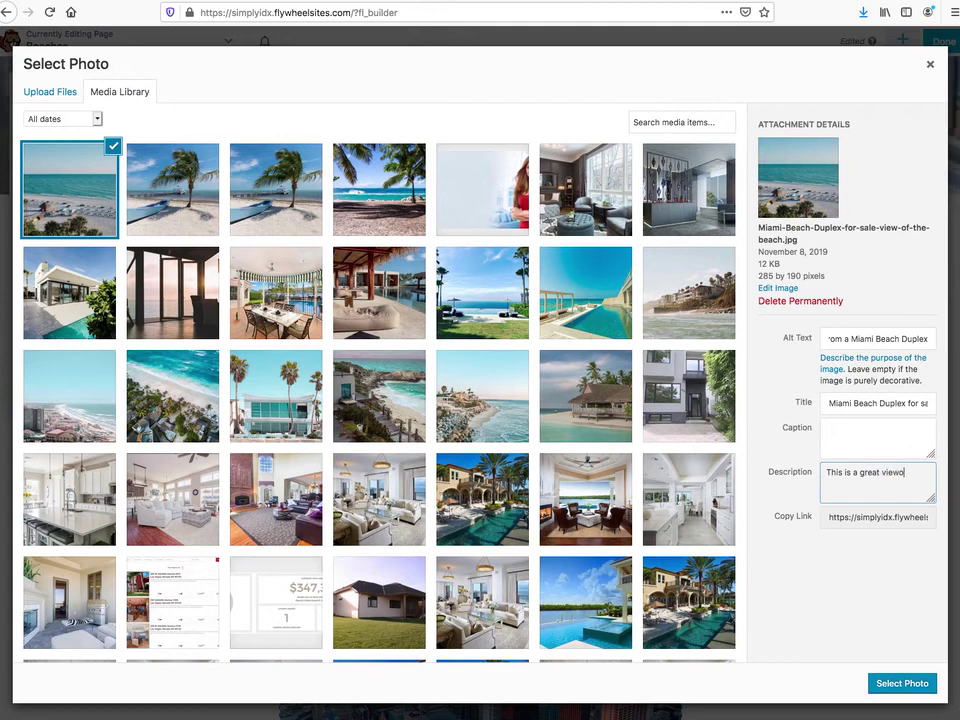
text( the san)
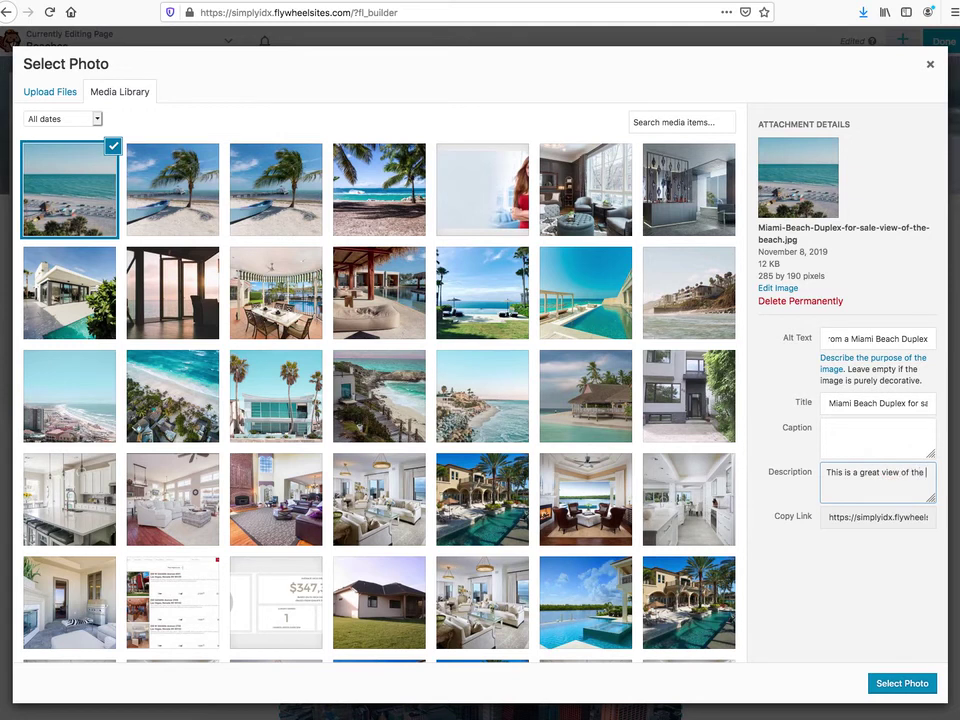
key(BackSpace)
key(BackSpace)
key(BackSpace)
text(Sandy Beach)
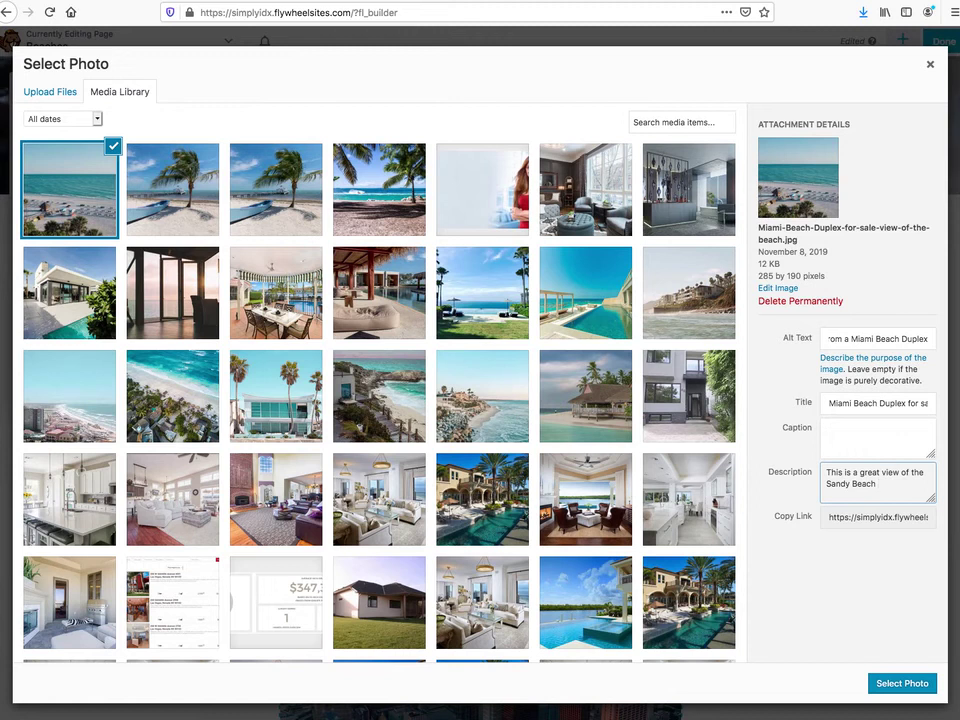
text( .)
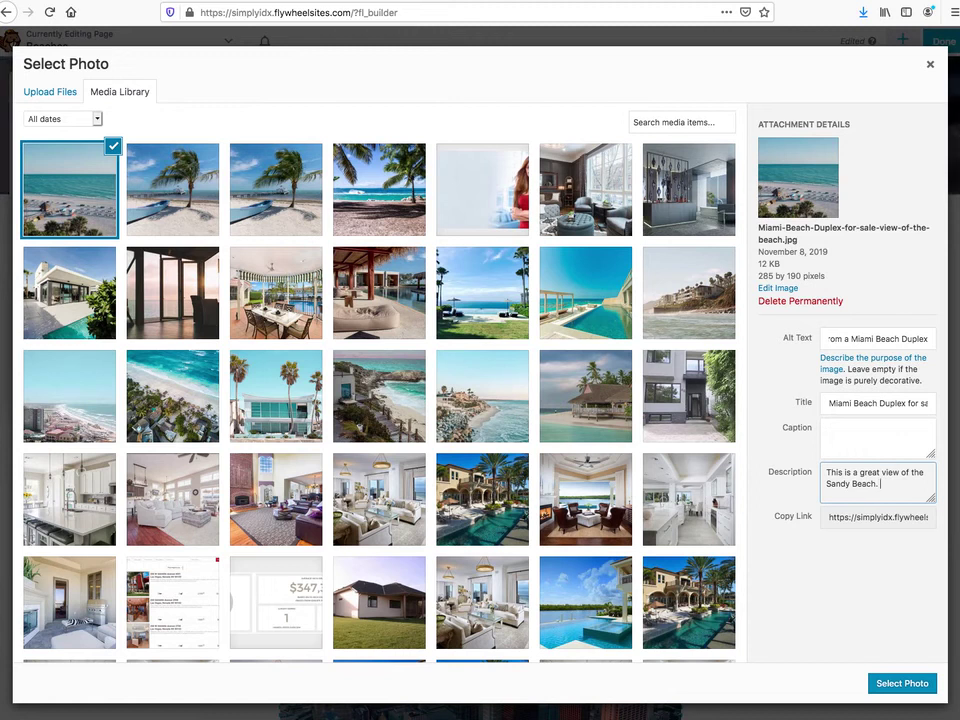
Step: Insert the uploaded beach image in the LUXURY tile, save the photo settings and publish the page
click(891, 681)
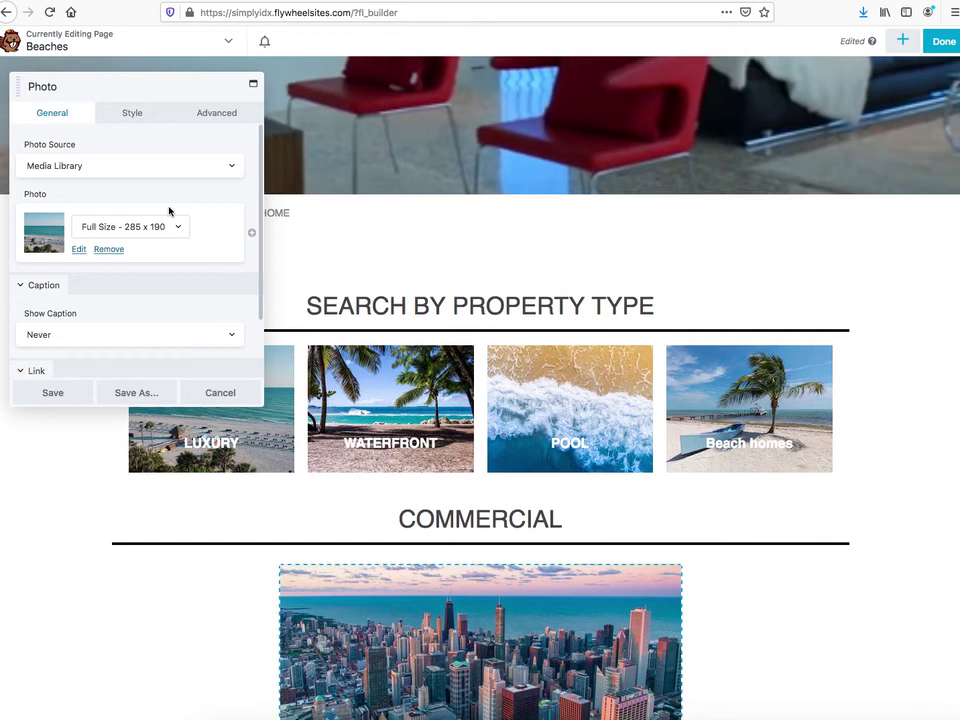
click(61, 394)
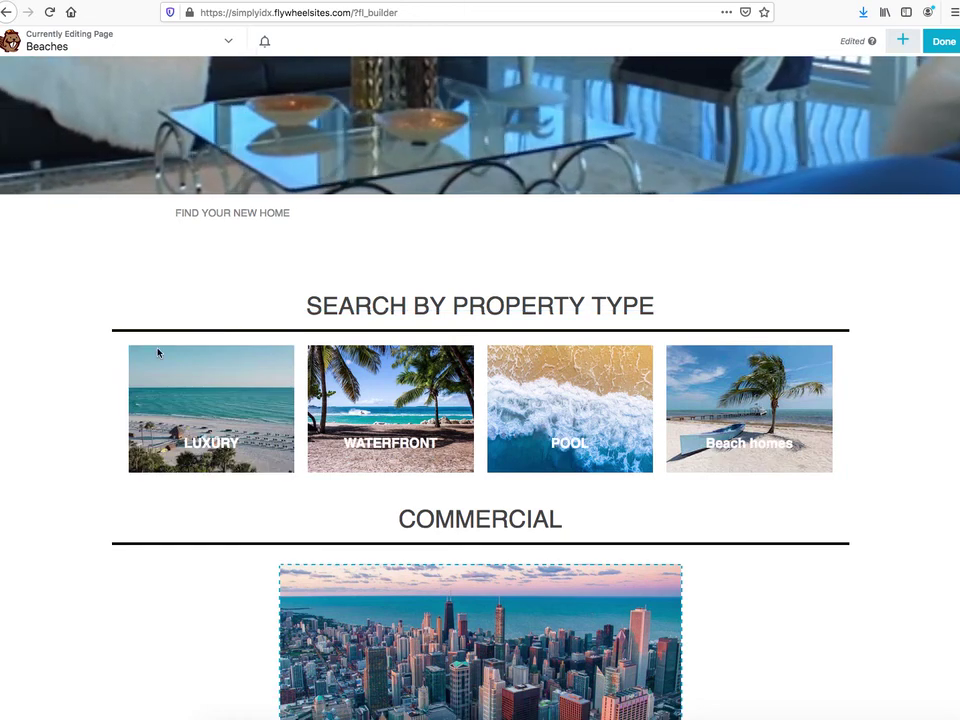
click(945, 45)
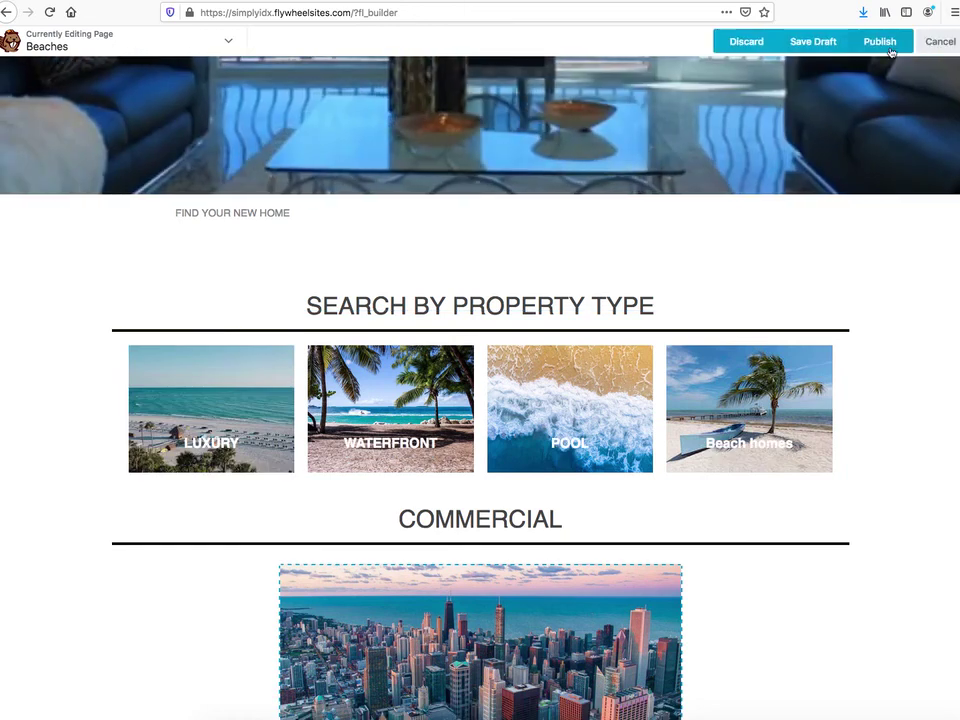
click(896, 41)
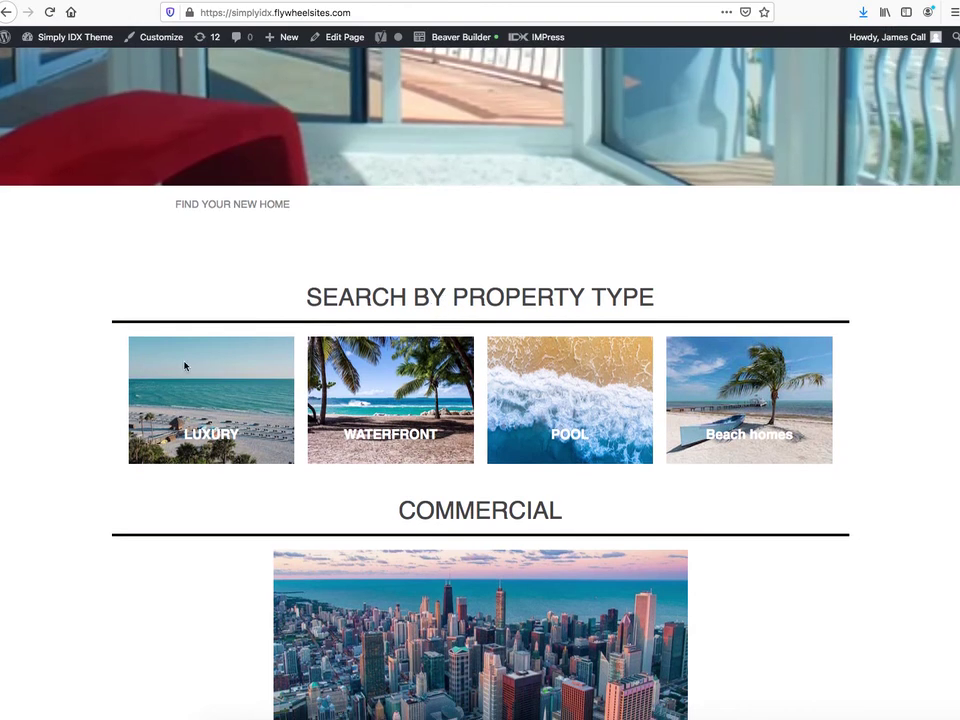
Step: View the published LUXURY image on its own, highlight the file name in its URL and return to the home page
click(184, 366)
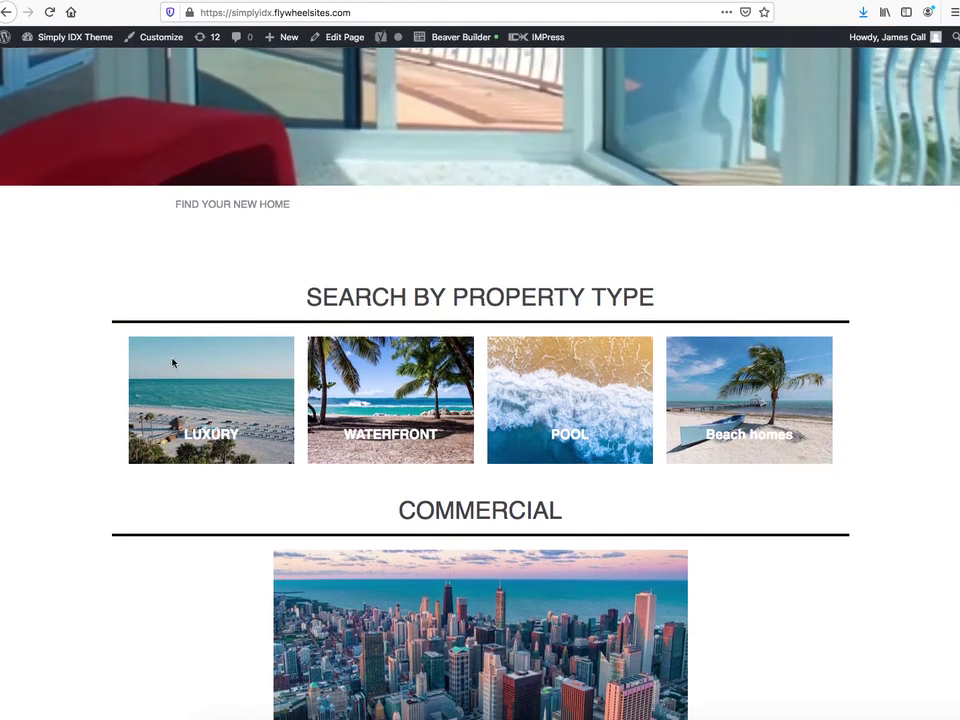
right_click(175, 360)
click(210, 363)
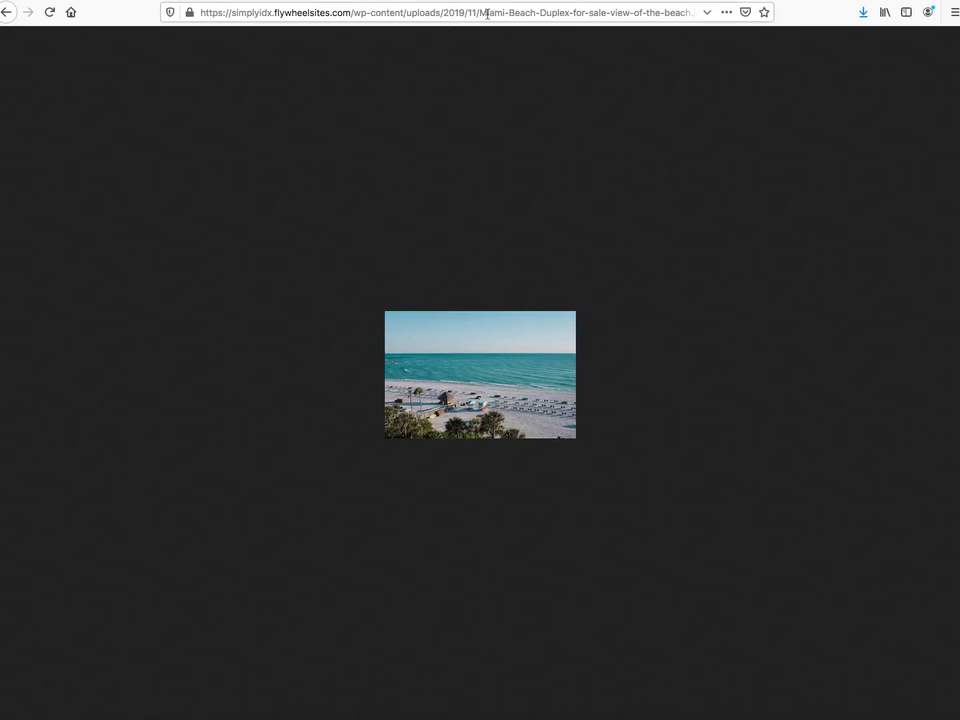
drag(513, 12, 707, 13)
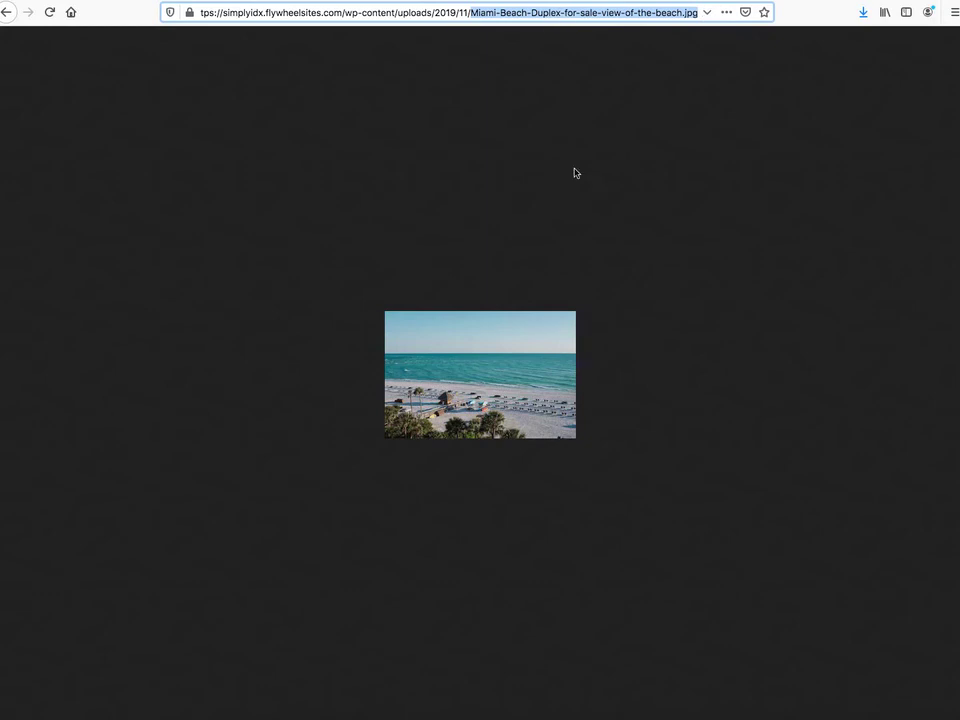
click(5, 14)
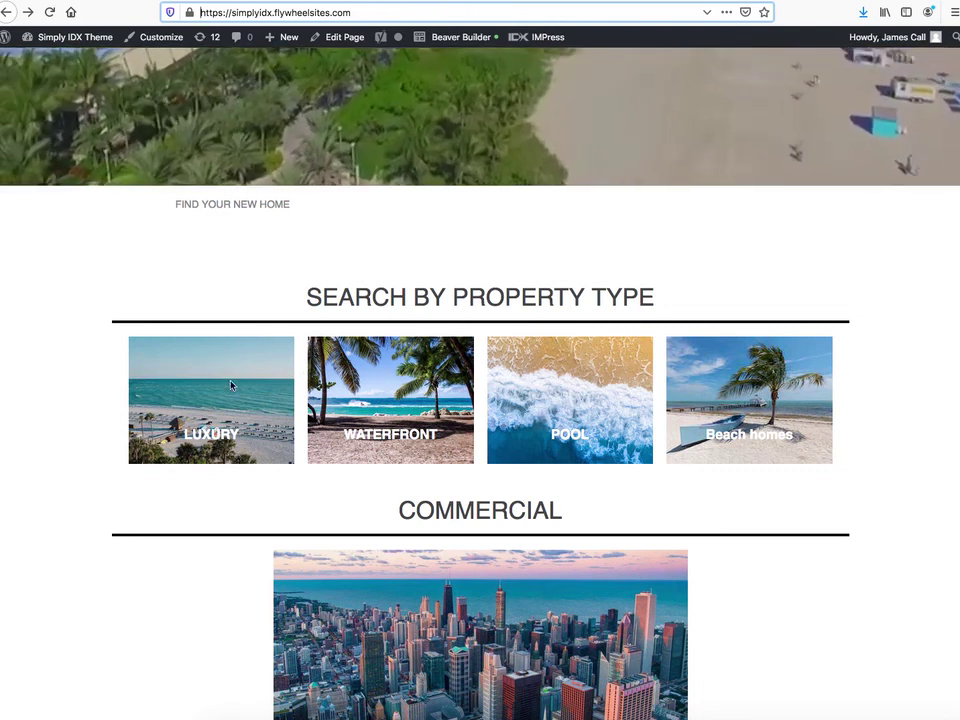
Step: Look over the home page's property type, commercial, area and community images
scroll(347, 426, down, 5)
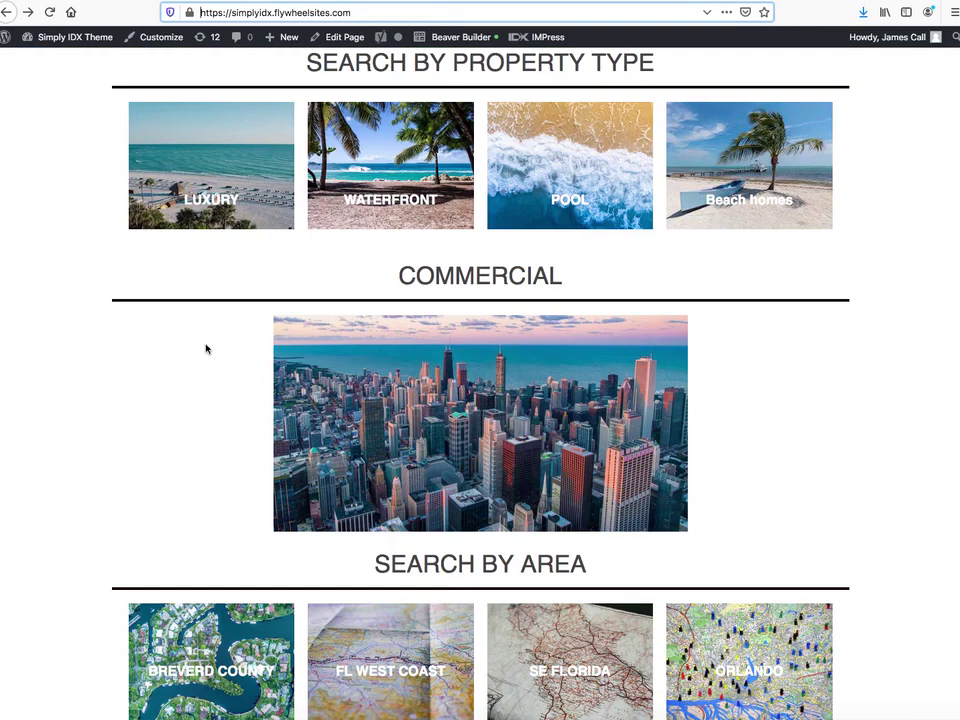
scroll(330, 470, down, 4)
scroll(203, 452, down, 5)
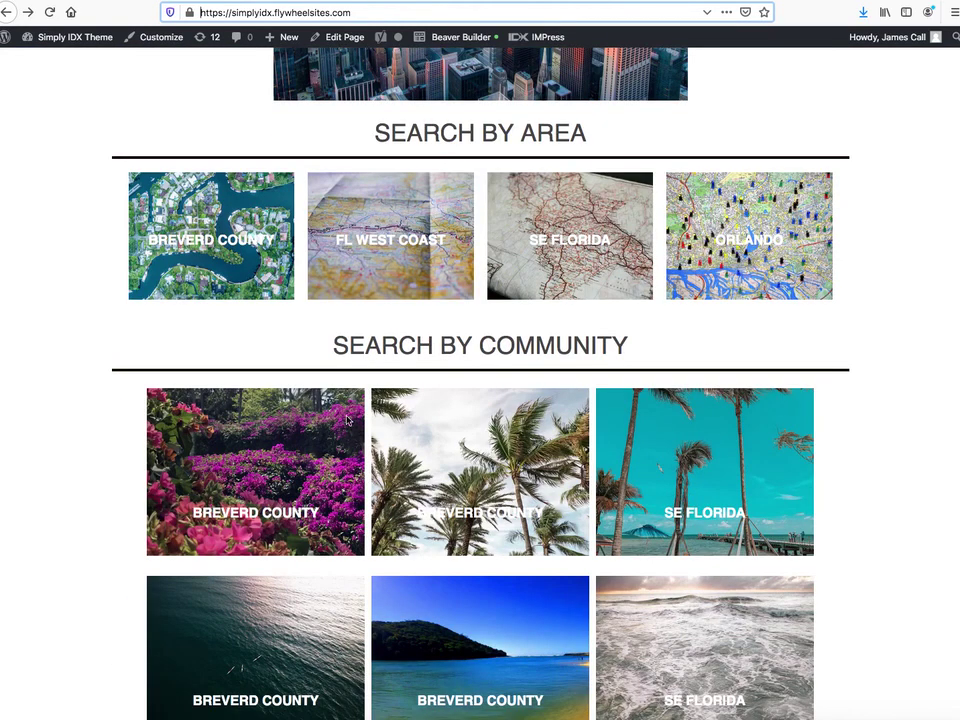
scroll(421, 455, down, 3)
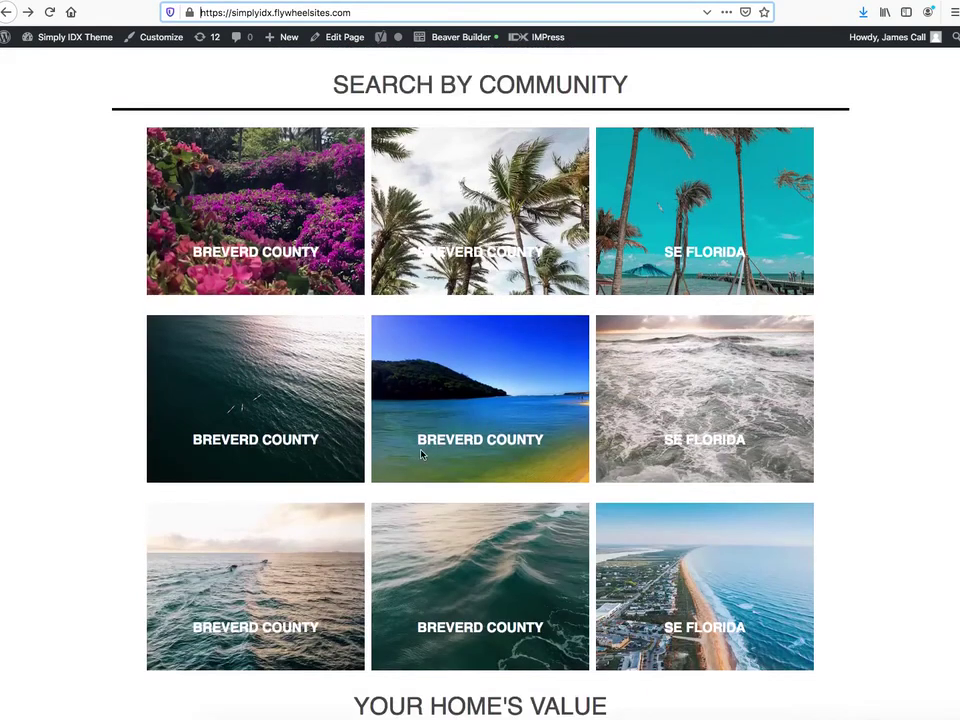
scroll(421, 455, up, 12)
scroll(421, 455, down, 2)
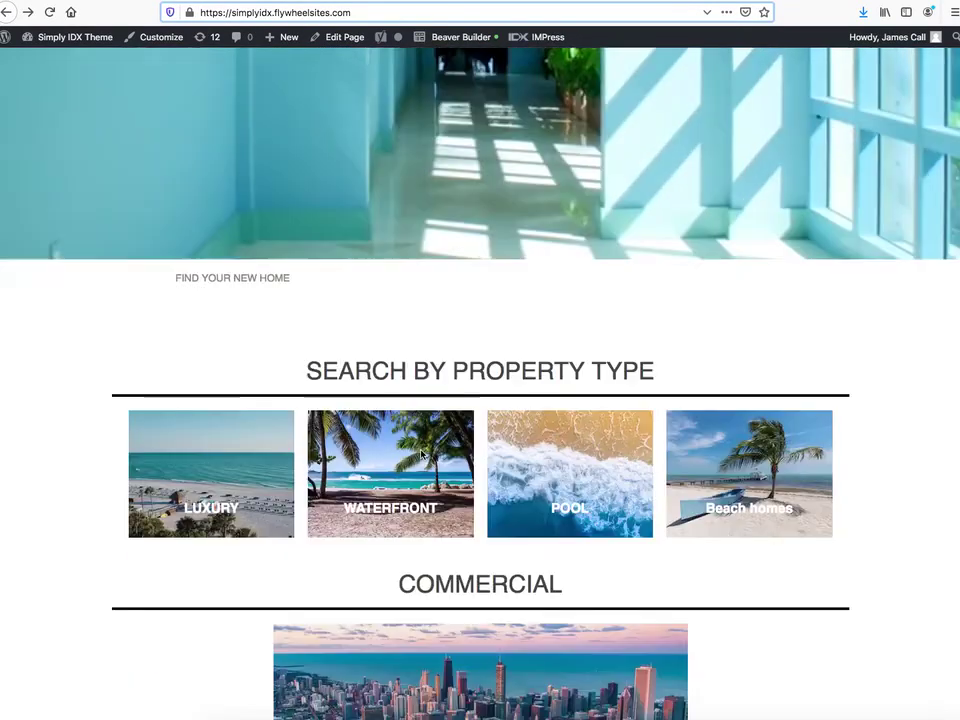